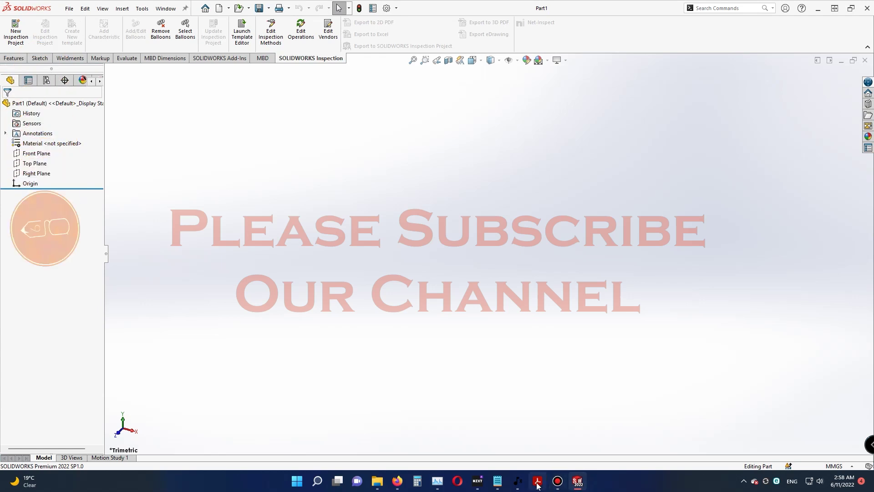
- Bring the Exercise-44 drawing on page 44 to the front as a reference
left_click(465, 3)
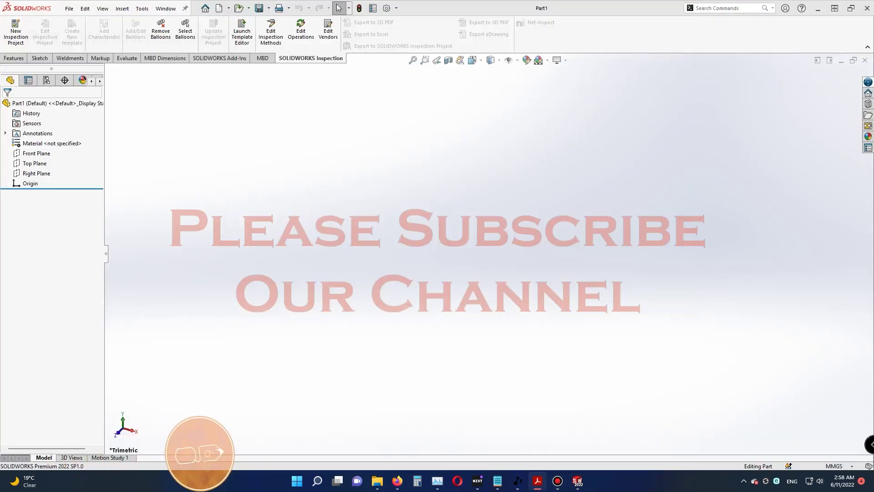
- Start a Front Plane sketch with a horizontal base line from the origin and a right upright
left_click(33, 153)
left_click(39, 139)
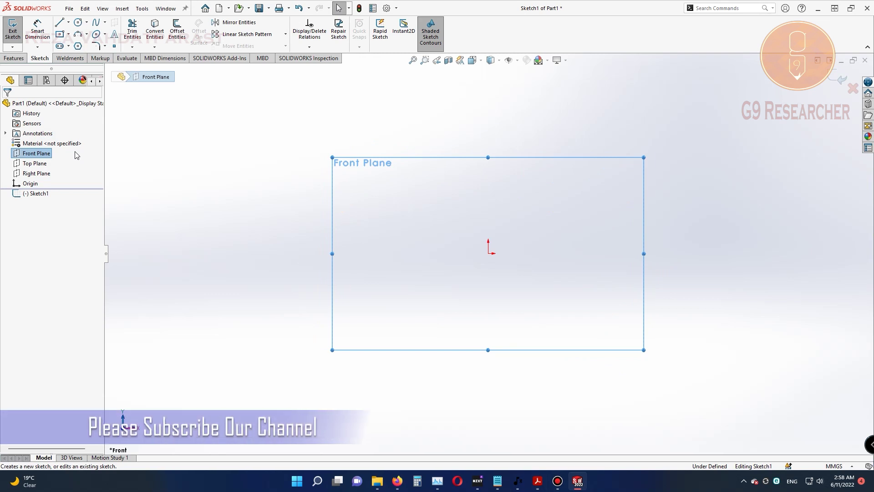
left_click(60, 23)
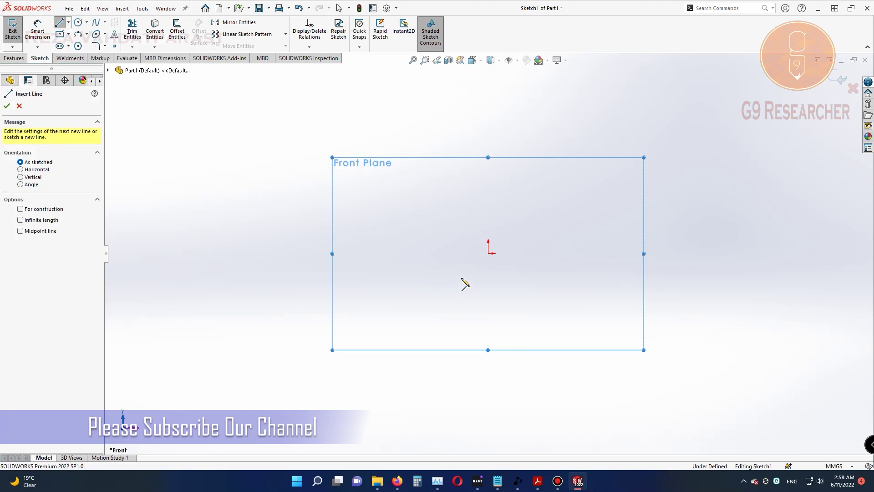
left_click(488, 253)
left_click(625, 253)
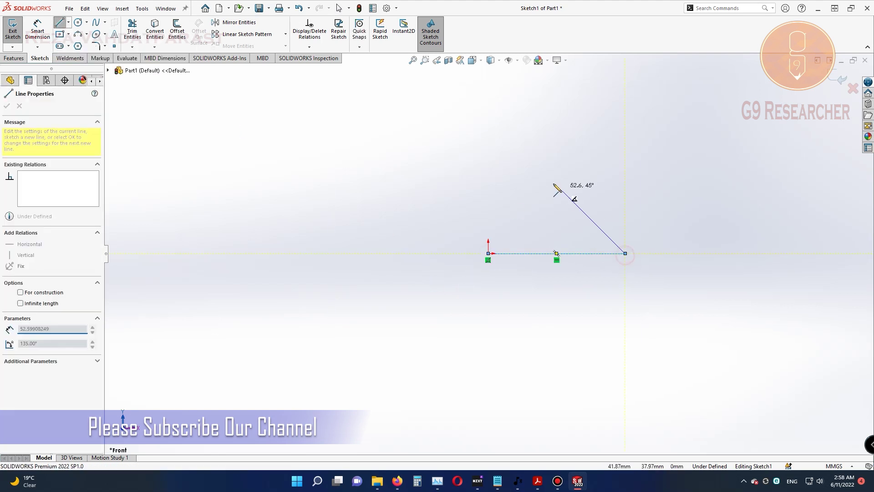
left_click(625, 204)
key("Escape")
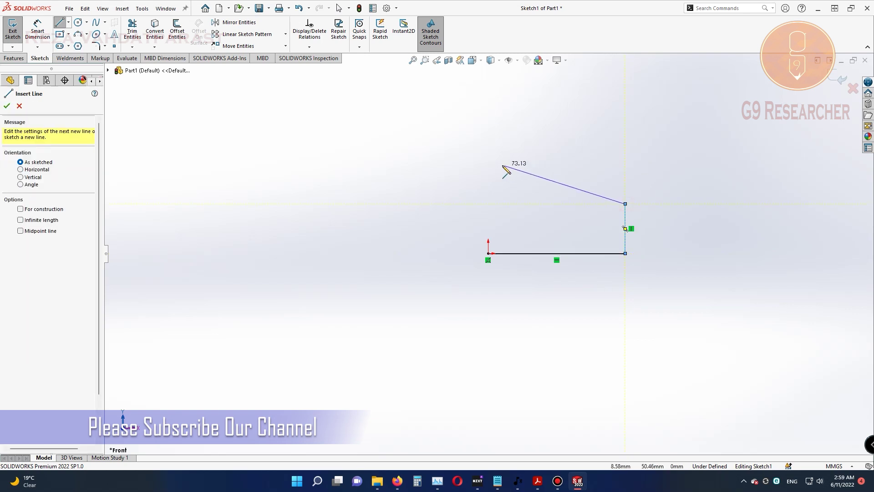
key("Escape")
- Draw the left vertical line rising from the origin
left_click(60, 22)
left_click_drag(488, 253, 488, 145)
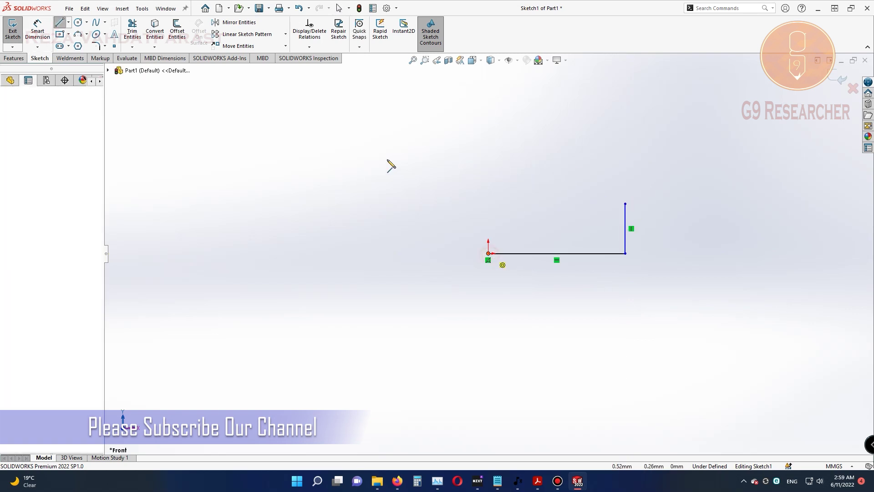
key("Escape")
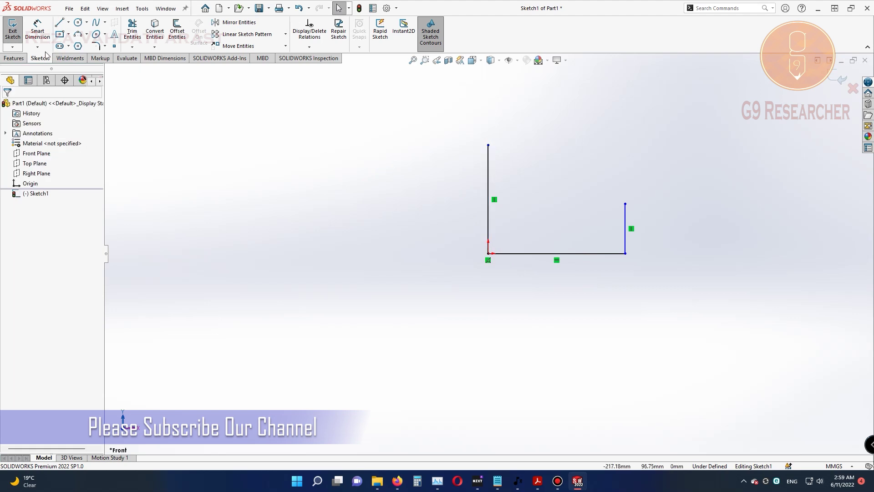
- Dimension the left upright 60, the base 70 and the right upright 25 (entered as 50-25), then zoom to fit
left_click(37, 30)
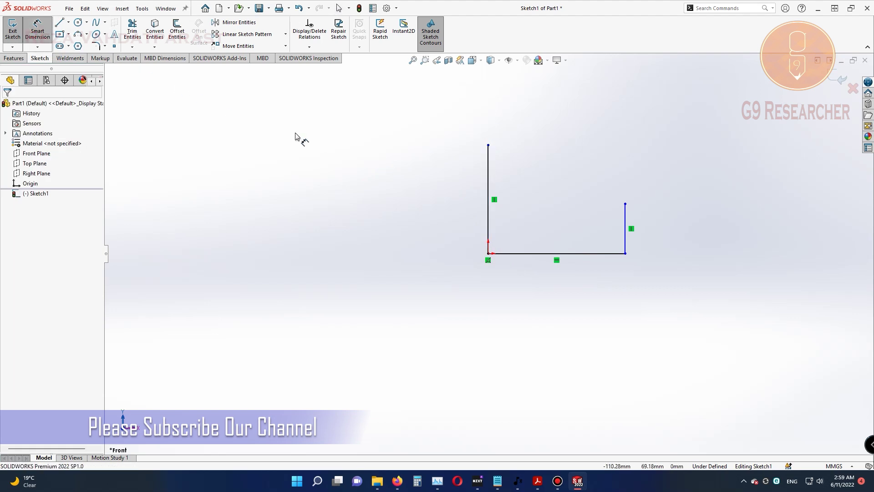
left_click(488, 204)
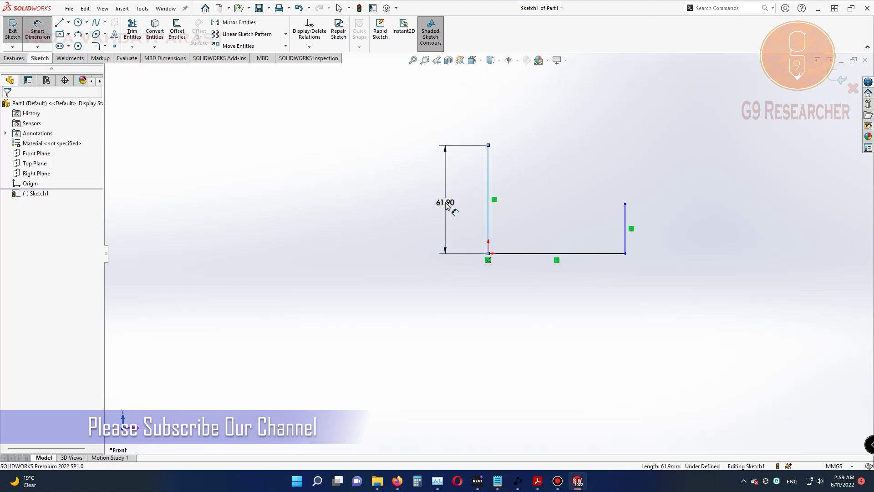
left_click(445, 202)
type("60")
key("Return")
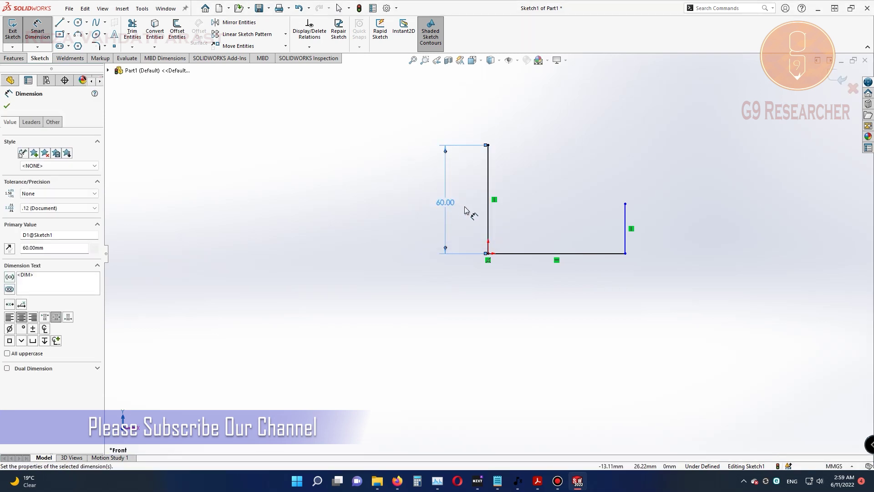
left_click(569, 253)
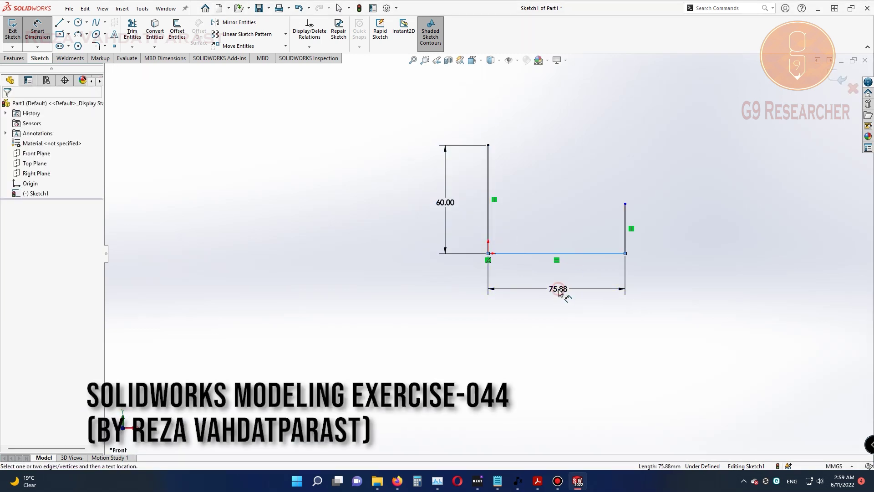
left_click(559, 291)
type("70")
key("Return")
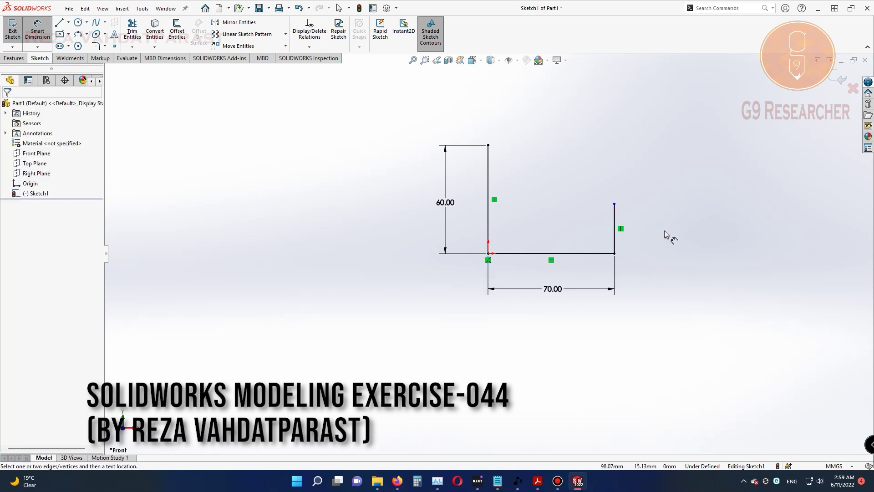
left_click(615, 225)
left_click(653, 230)
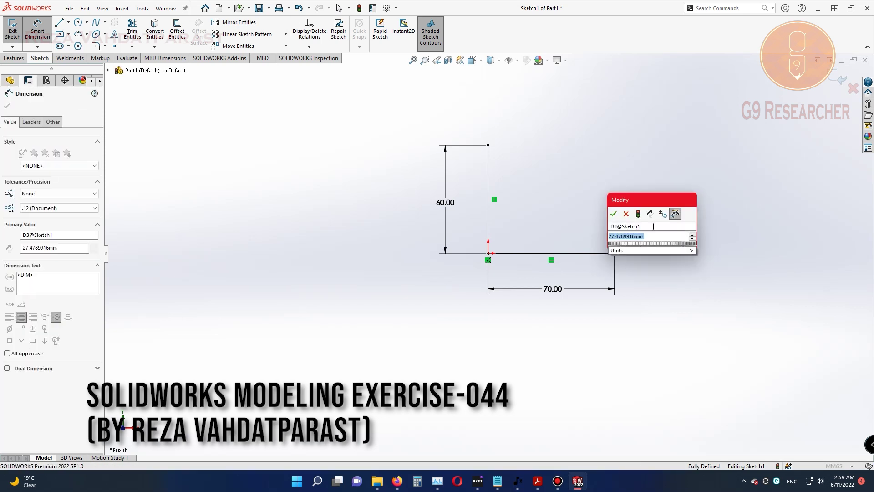
type("50-25")
key("Return")
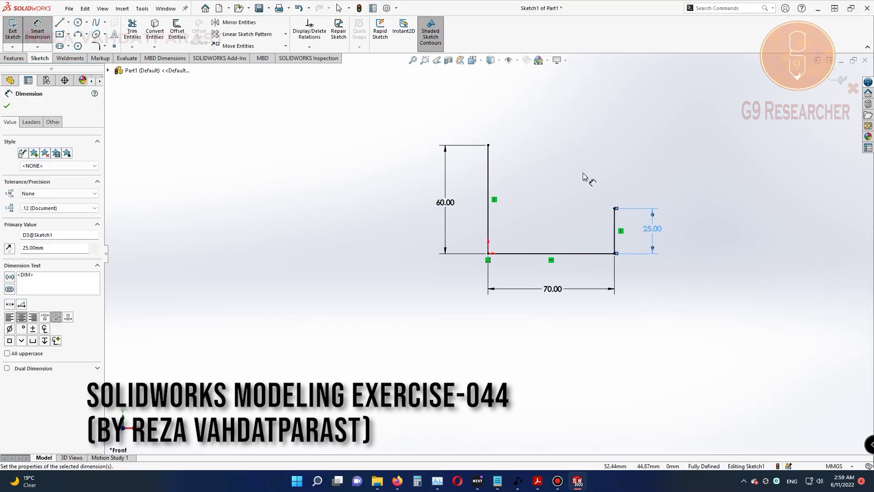
key("f")
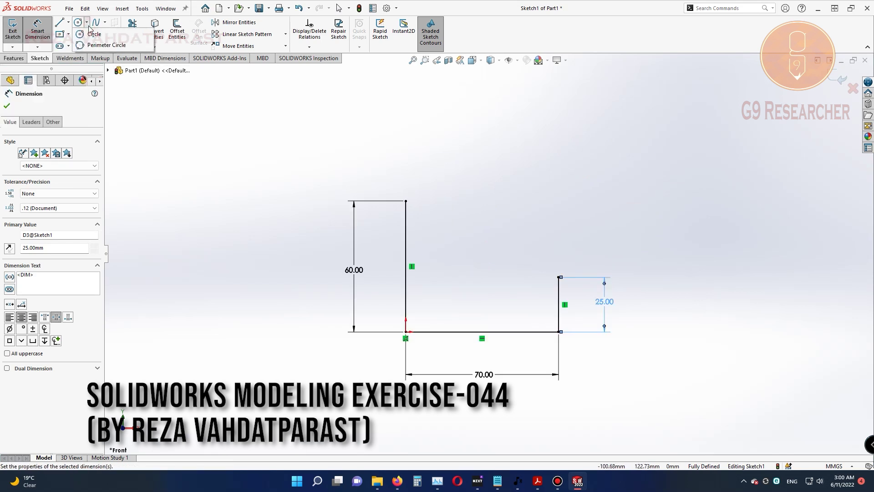
- Draw a centre-point quarter arc from the left upright's top and dimension it R40
left_click(87, 34)
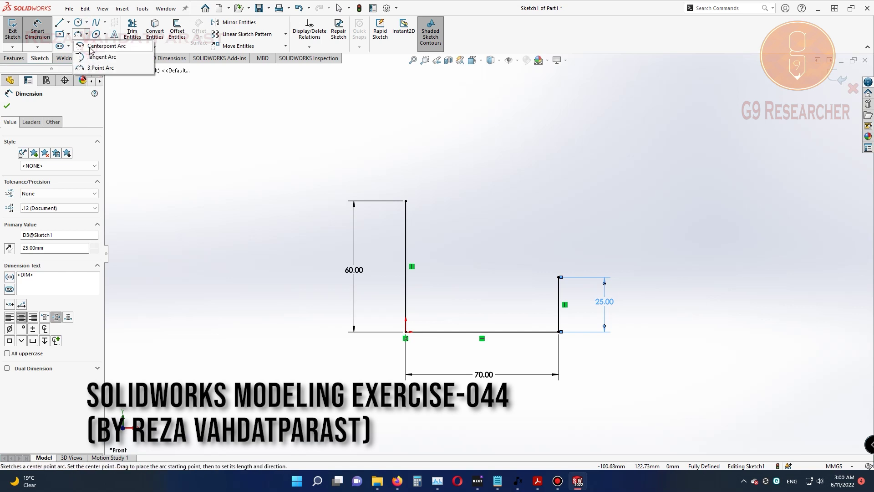
left_click(91, 46)
left_click(470, 201)
left_click(405, 201)
left_click(470, 136)
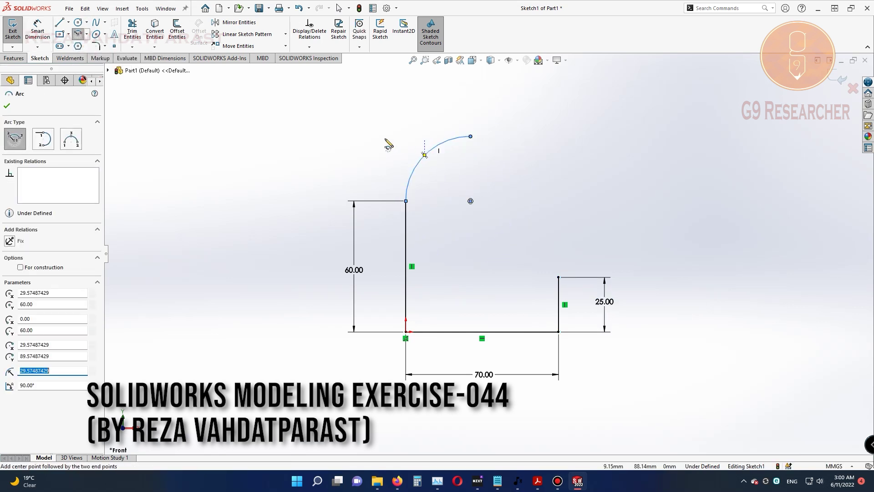
left_click(37, 32)
left_click(424, 156)
left_click(383, 145)
type("40")
key("Return")
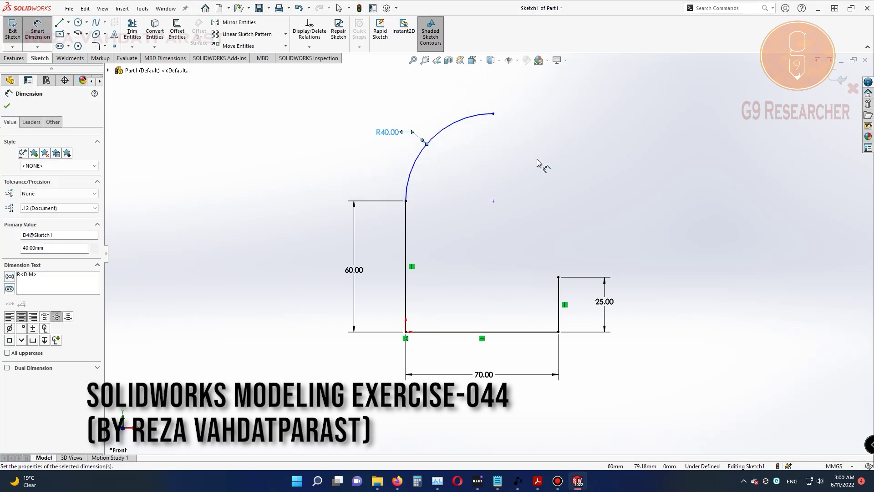
- Draw a 65 mm horizontal top line from the arc's end, then place a new arc centre
left_click(59, 22)
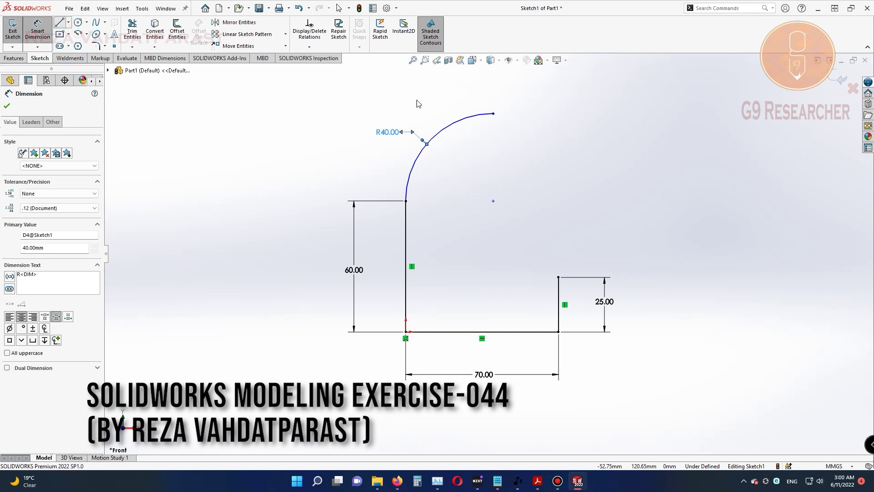
left_click(493, 113)
left_click(615, 113)
key("d")
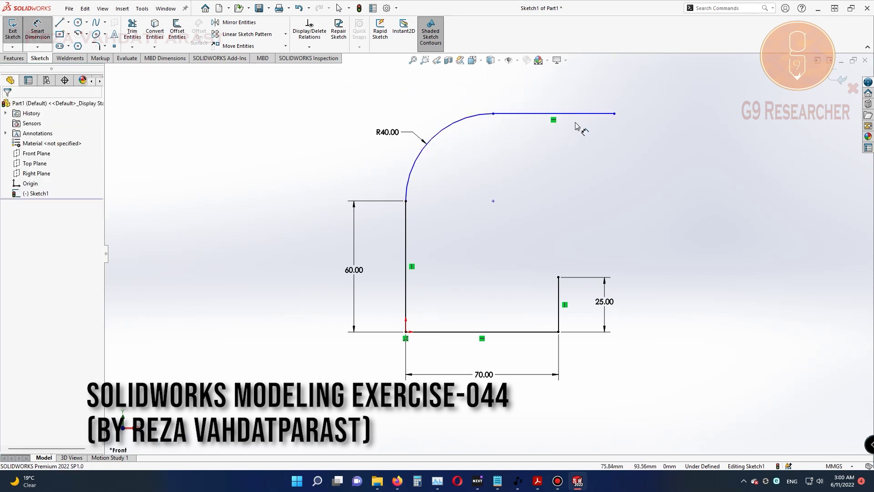
left_click(556, 98)
left_click(553, 93)
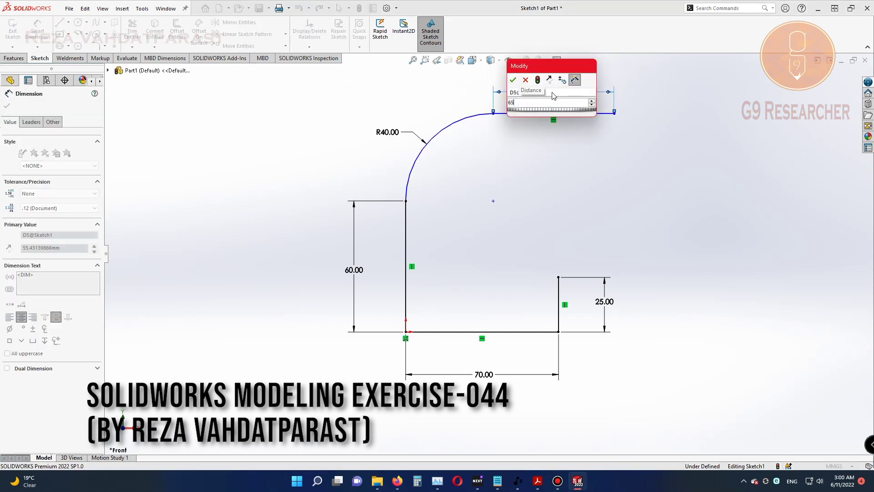
type("65")
key("Return")
left_click(77, 34)
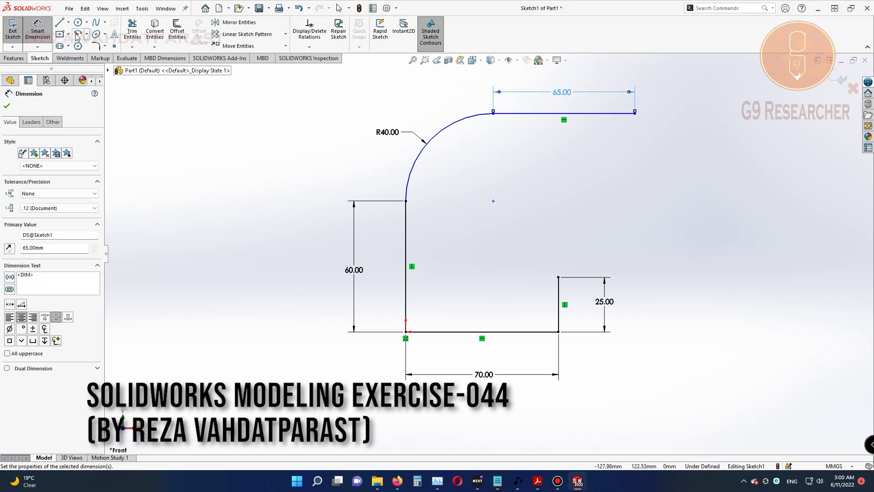
left_click(629, 277)
- Finish the small arc from the right upright's top and dimension it R25
left_click(558, 277)
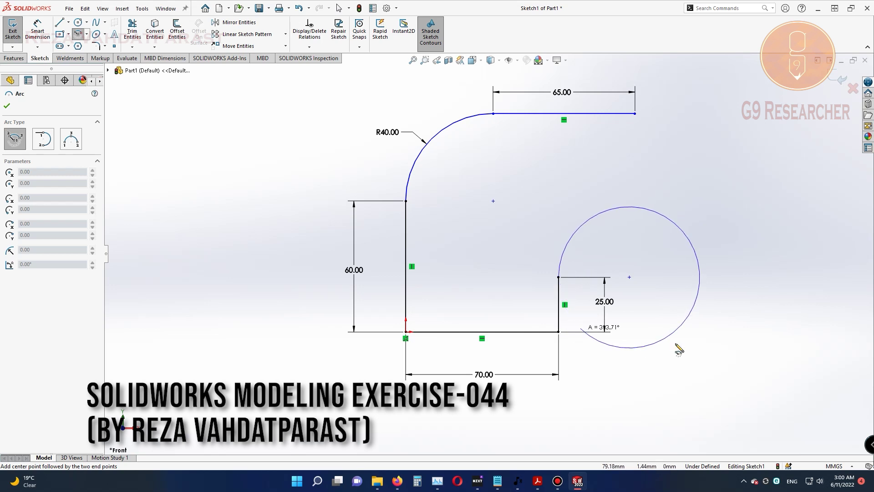
left_click(630, 207)
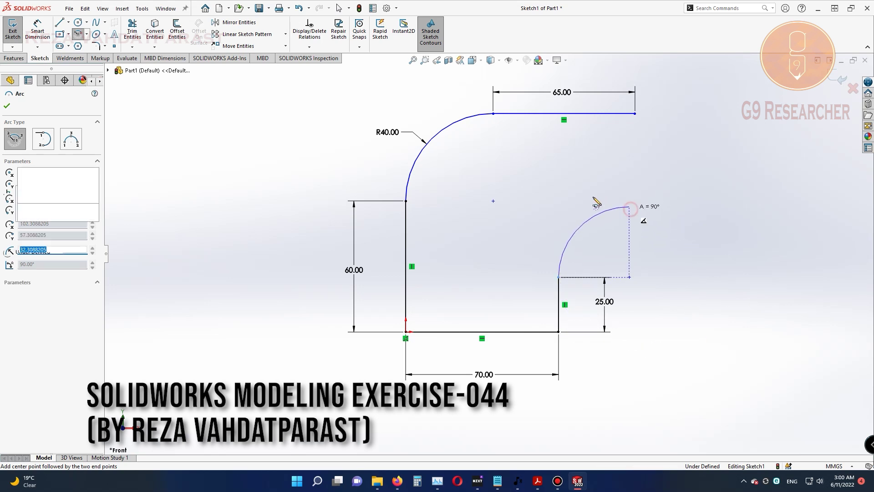
left_click(37, 29)
left_click(588, 217)
left_click(611, 250)
type("25")
key("Return")
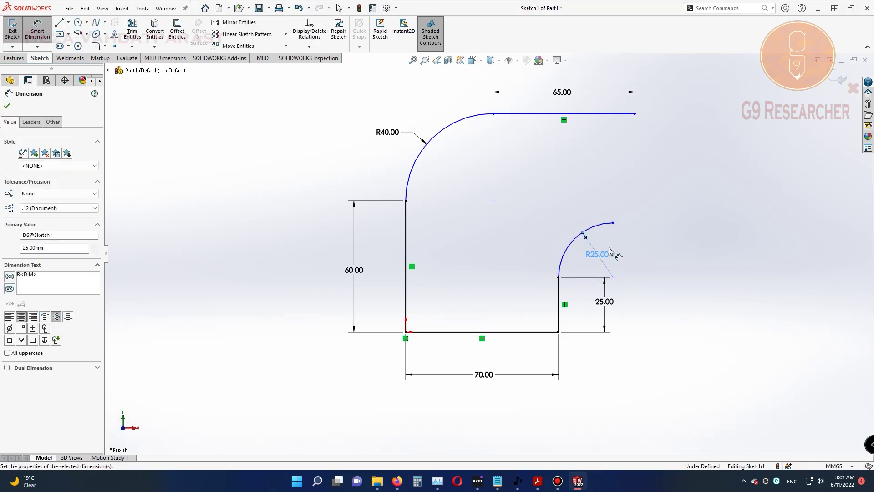
- Add the right-end arc, correct its radius from 50 to 25, and close the outline gap with a line
left_click(78, 34)
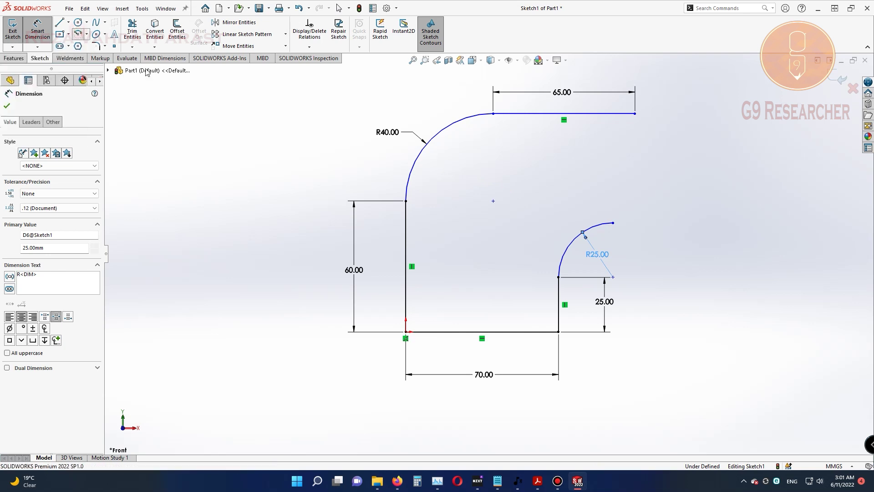
left_click(635, 167)
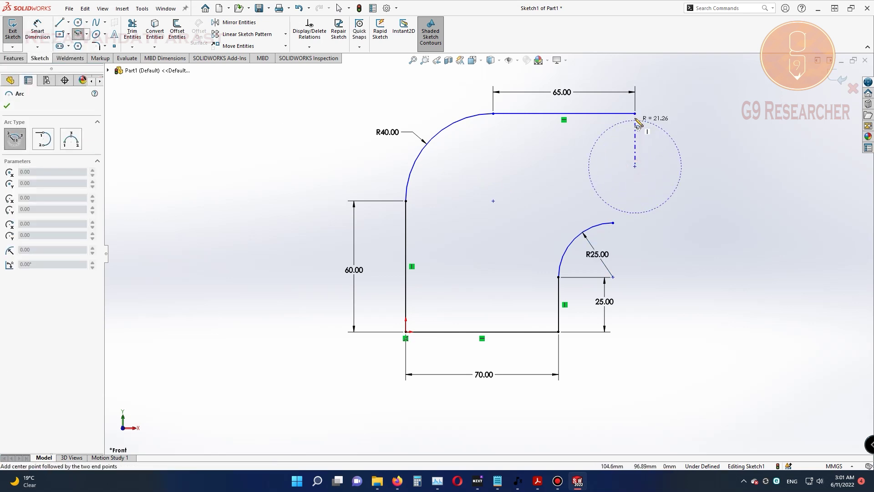
left_click(637, 232)
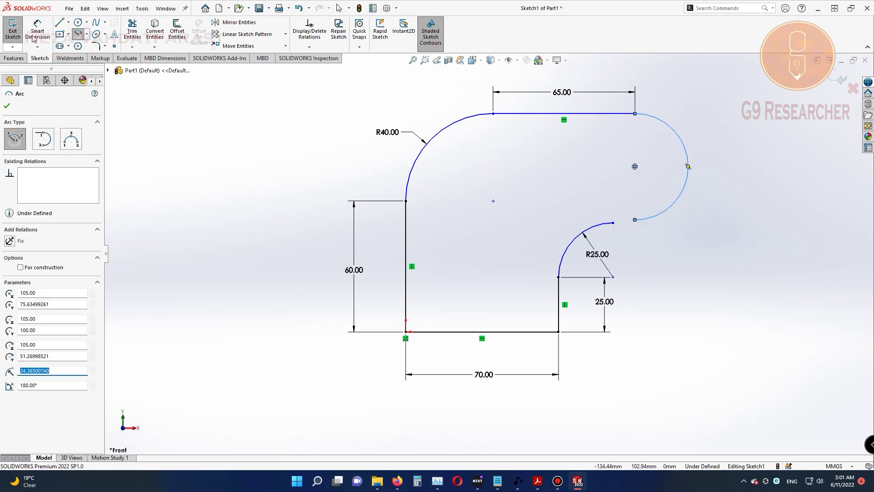
right_click_drag(560, 229, 587, 142)
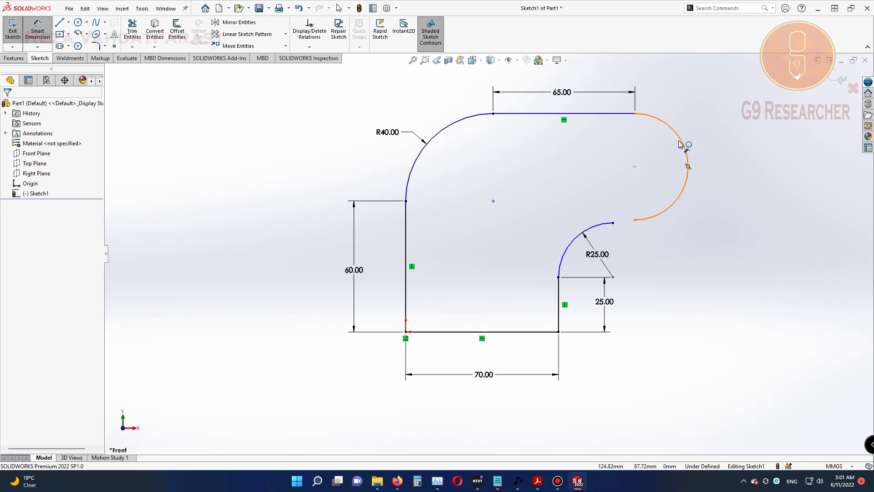
left_click(701, 132)
left_click(711, 128)
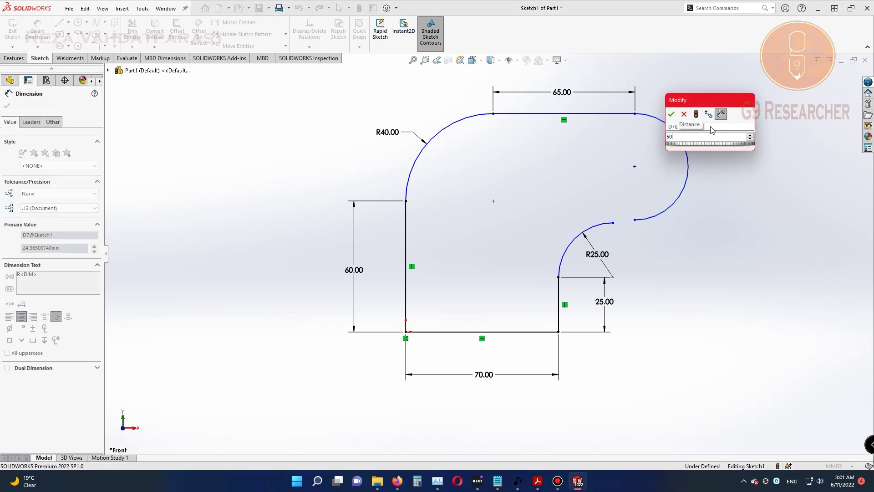
type("50")
key("Return")
double_click(763, 158)
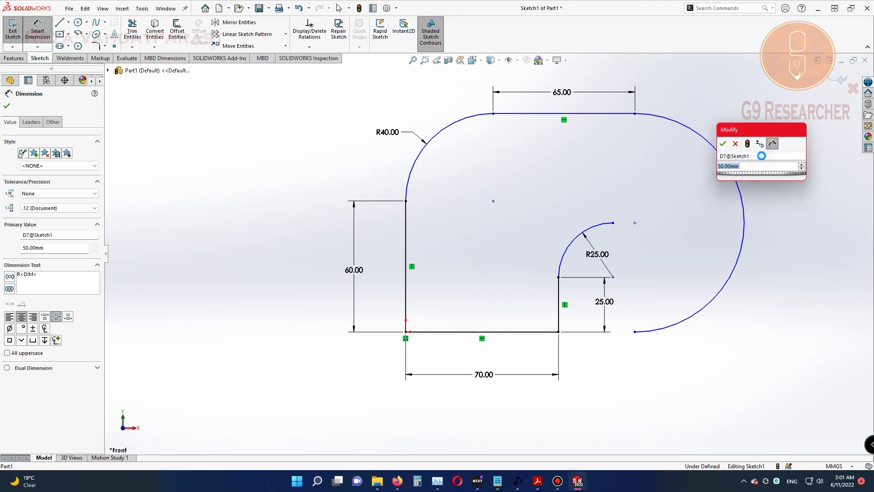
type("25")
key("Return")
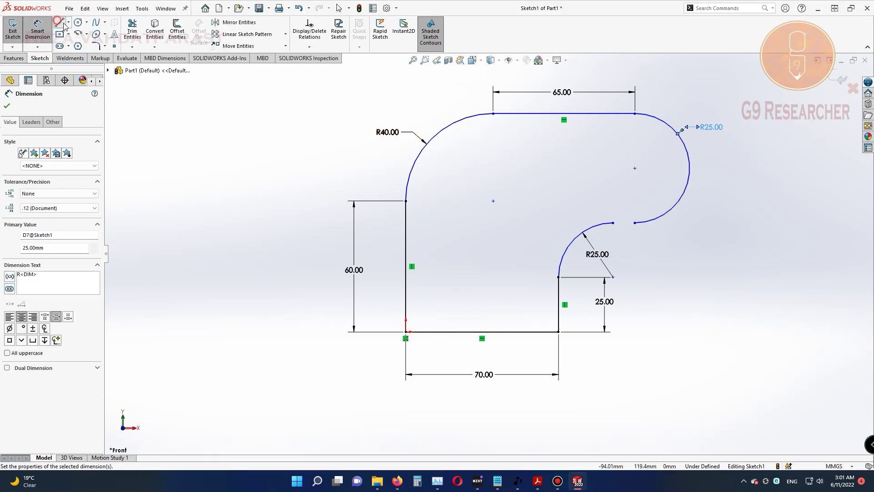
left_click(59, 23)
left_click(613, 223)
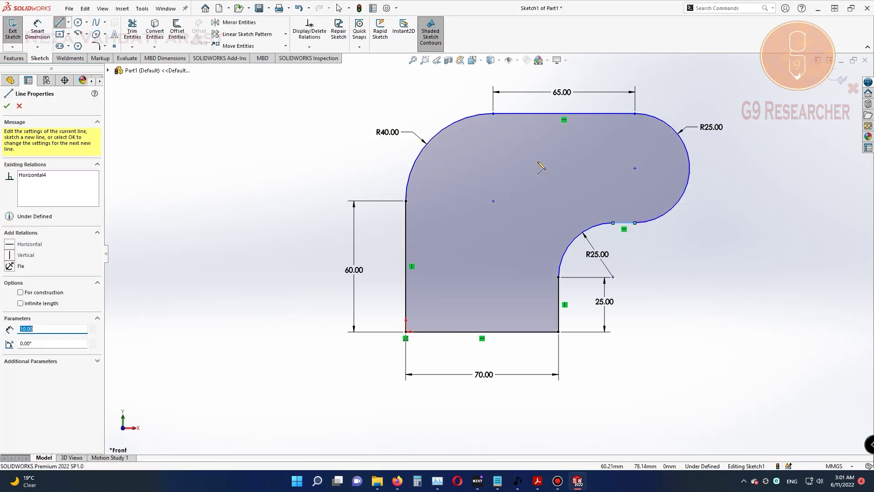
- Draw a Ø30 circle centred on the right-end arc's centre
right_click_drag(331, 104, 367, 153)
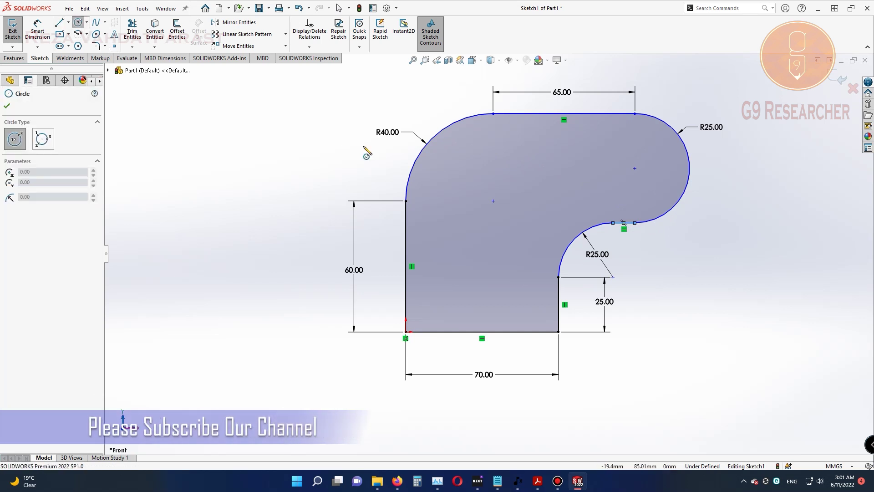
left_click(635, 168)
left_click(654, 188)
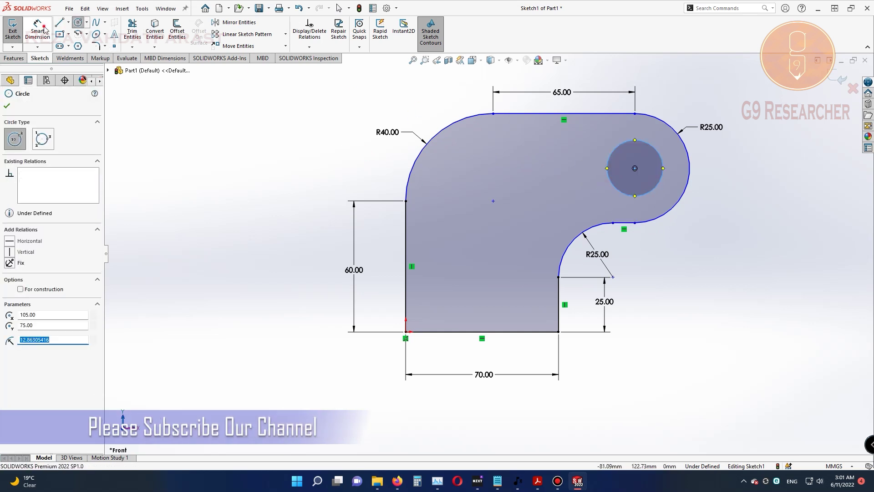
right_click_drag(647, 182, 647, 150)
left_click(642, 165)
type("30")
key("Return")
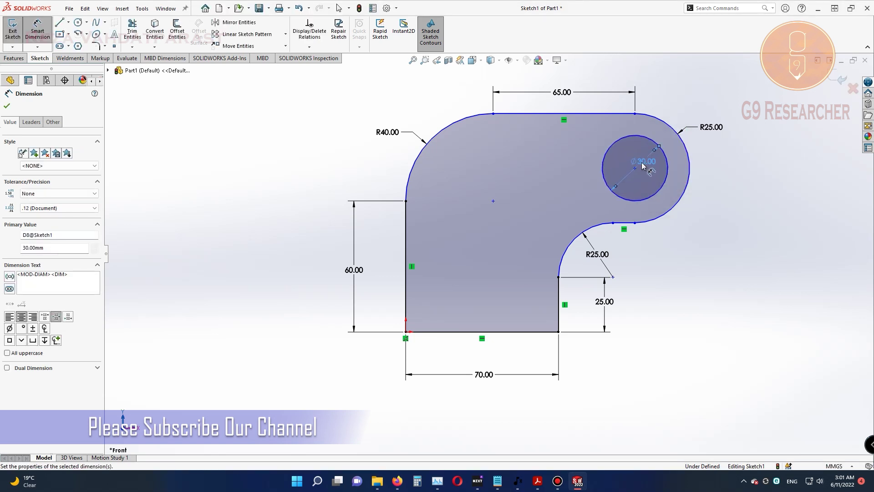
- Draw a Ø50 circle at the upper-left R40 corner
left_click(78, 22)
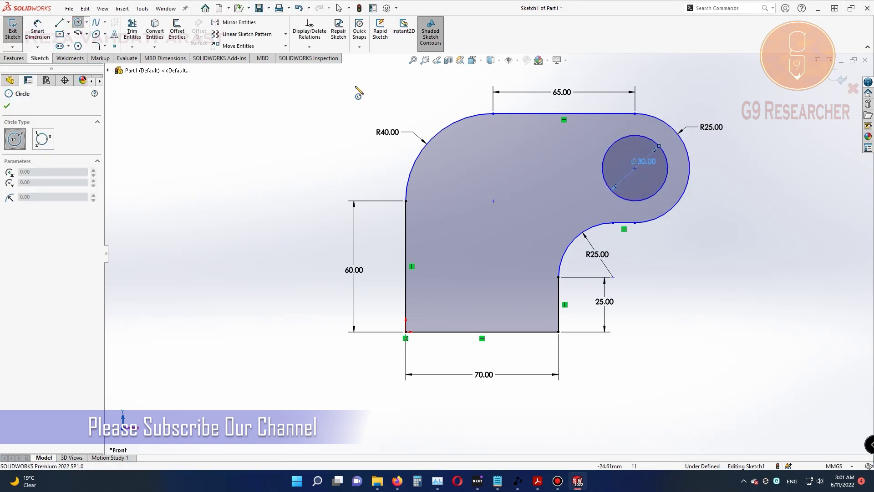
left_click(493, 201)
left_click(489, 157)
right_click_drag(489, 156, 487, 127)
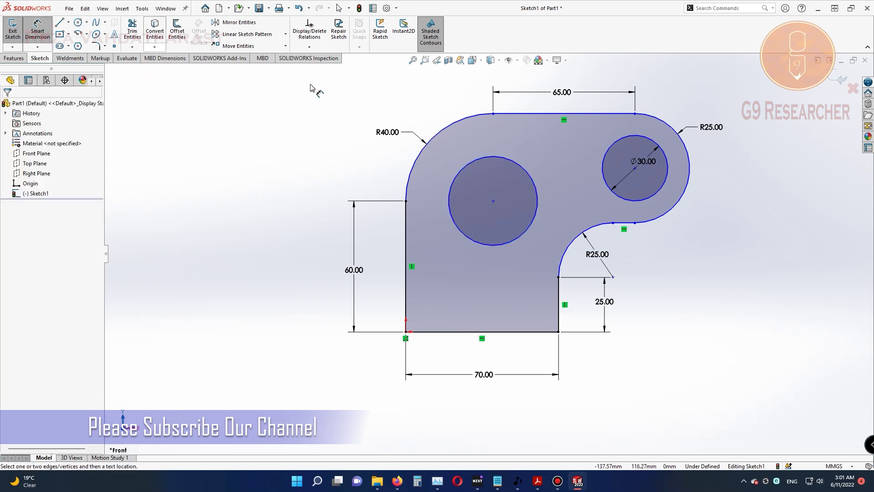
left_click(486, 157)
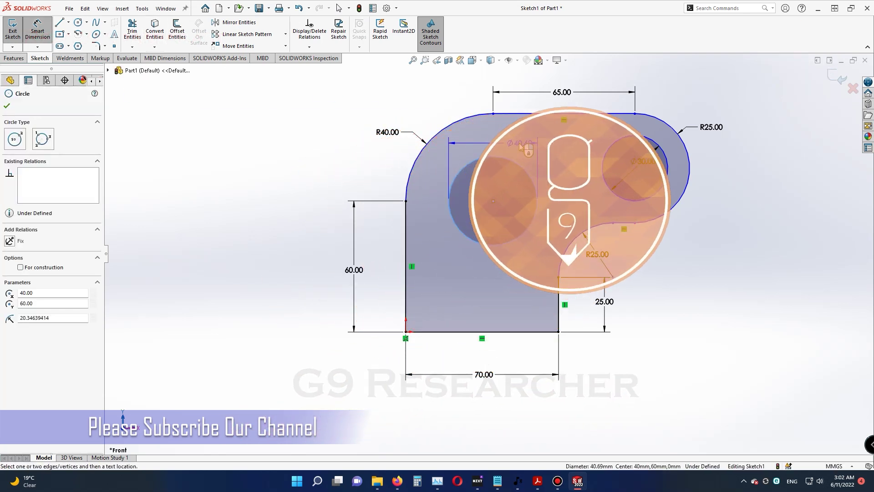
left_click(491, 144)
type("50")
key("Return")
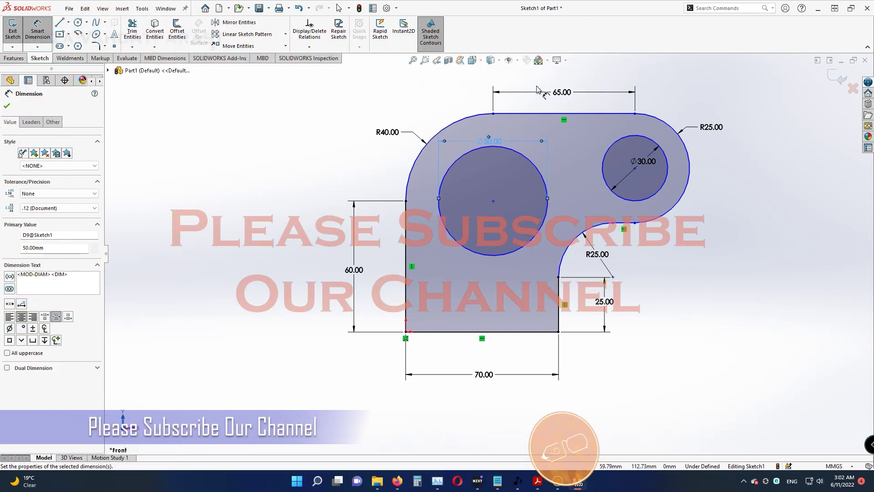
left_click(14, 58)
- Extrude the holed plate sketch 20 mm as Boss-Extrude1
left_click(16, 29)
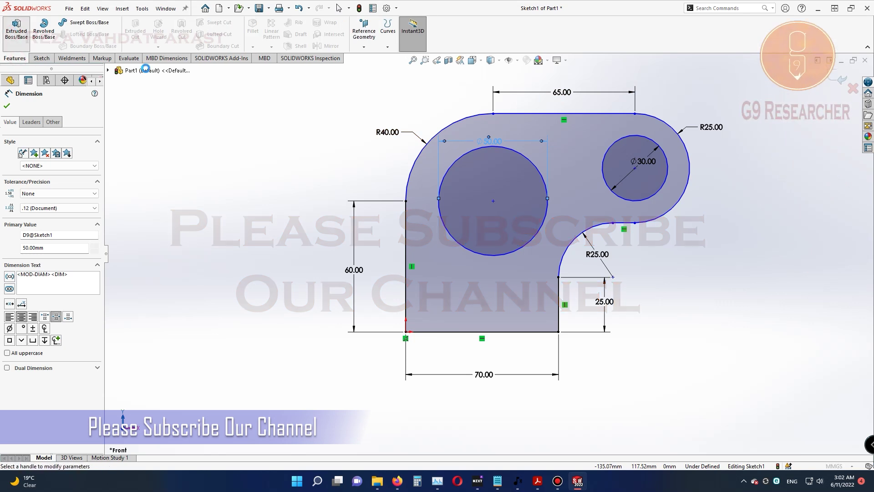
type("20")
key("Return")
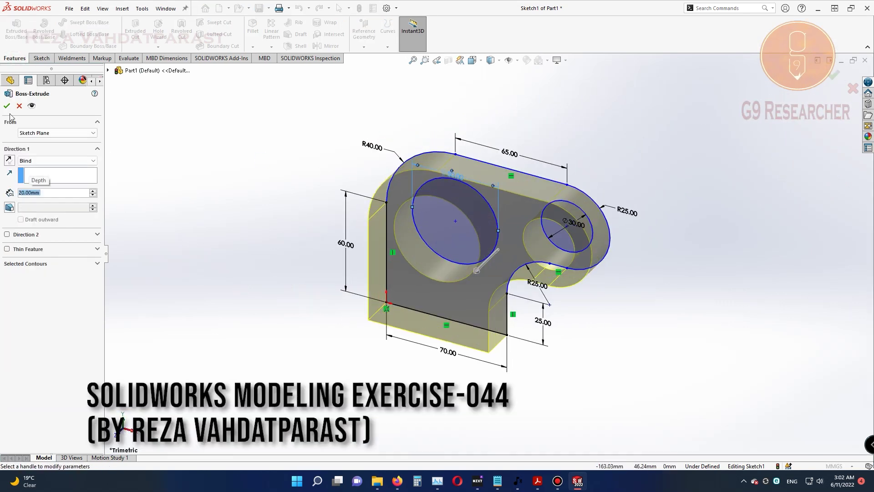
left_click(7, 105)
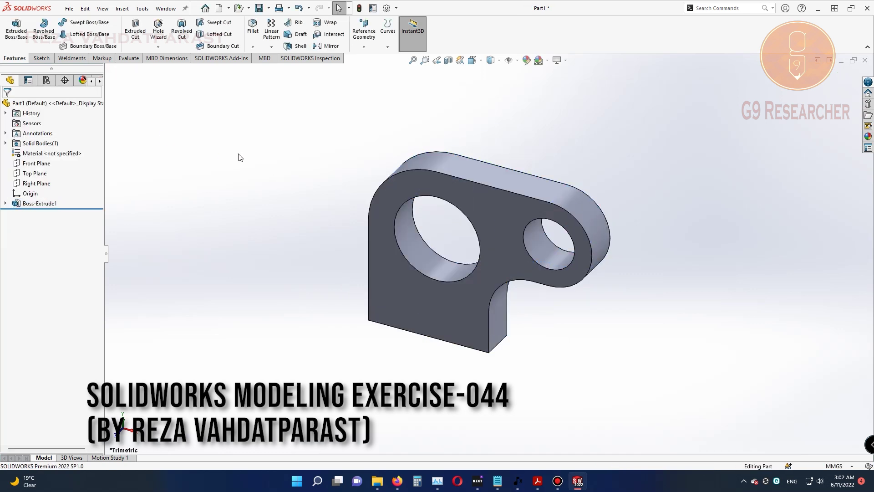
left_click(500, 202)
- Sketch concentric Ø40 and Ø30 circles around the small hole on the front face
left_click(546, 178)
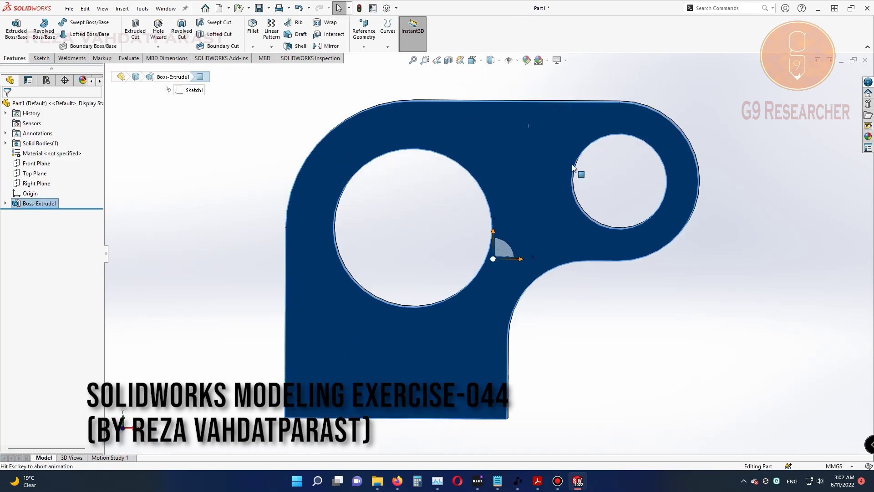
left_click(76, 24)
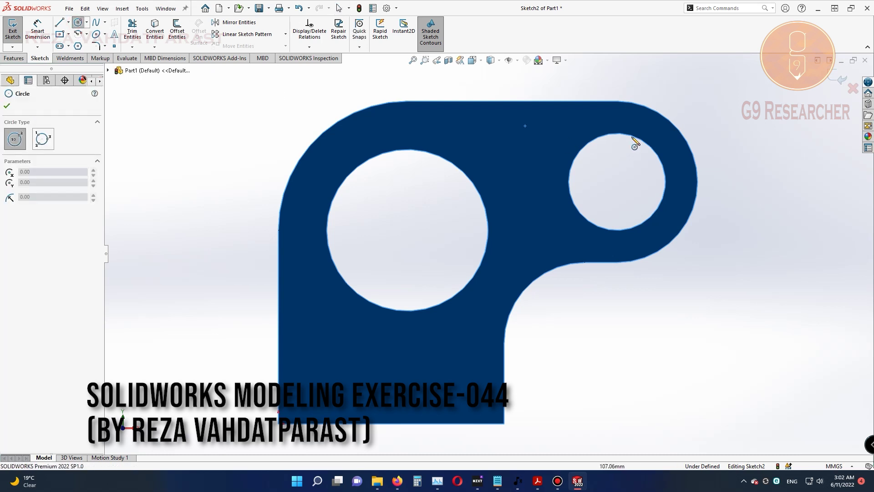
left_click(617, 181)
left_click(559, 153)
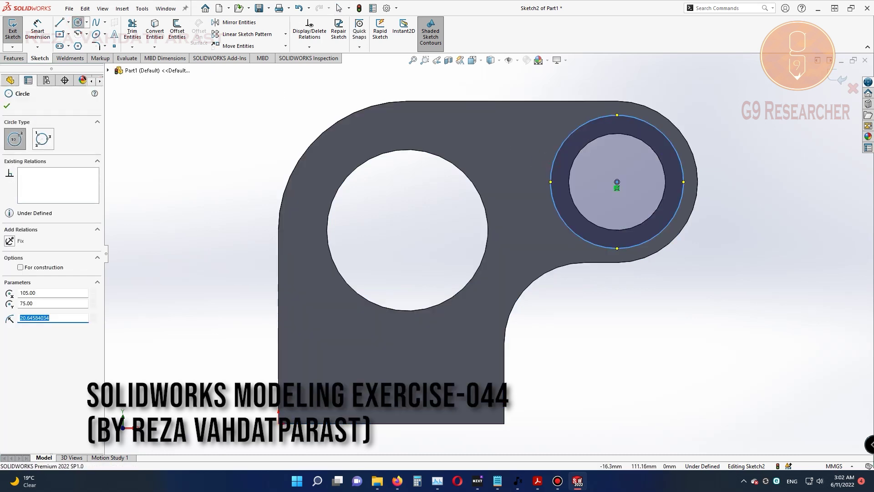
left_click(37, 32)
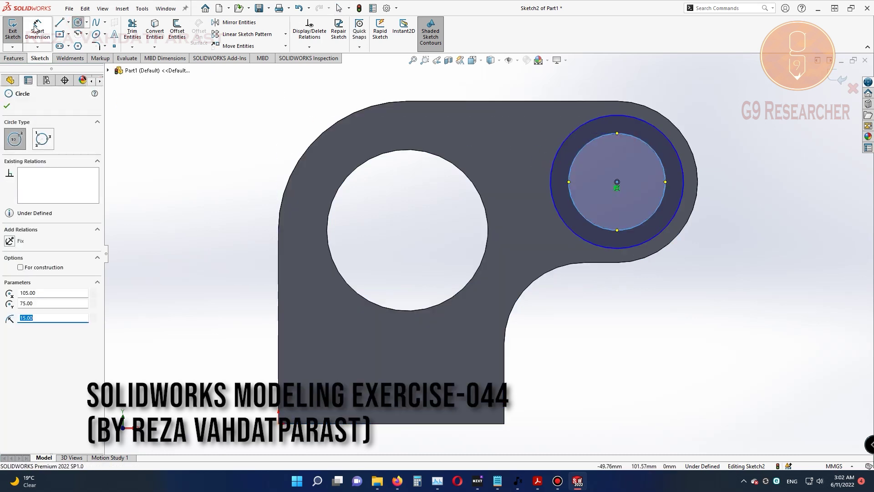
left_click(607, 113)
left_click(747, 168)
type("40")
key("Return")
left_click(650, 146)
left_click(613, 170)
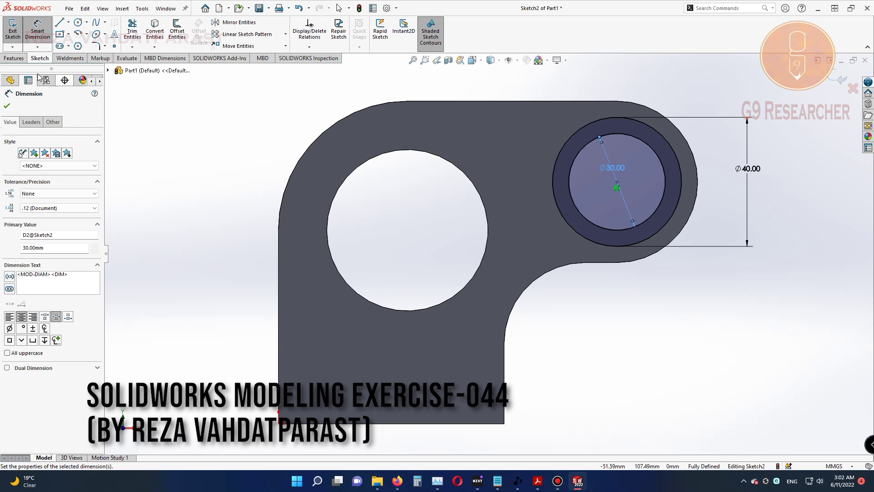
- Extrude the ring sketch 25 mm as Boss-Extrude2
left_click(14, 58)
left_click(17, 28)
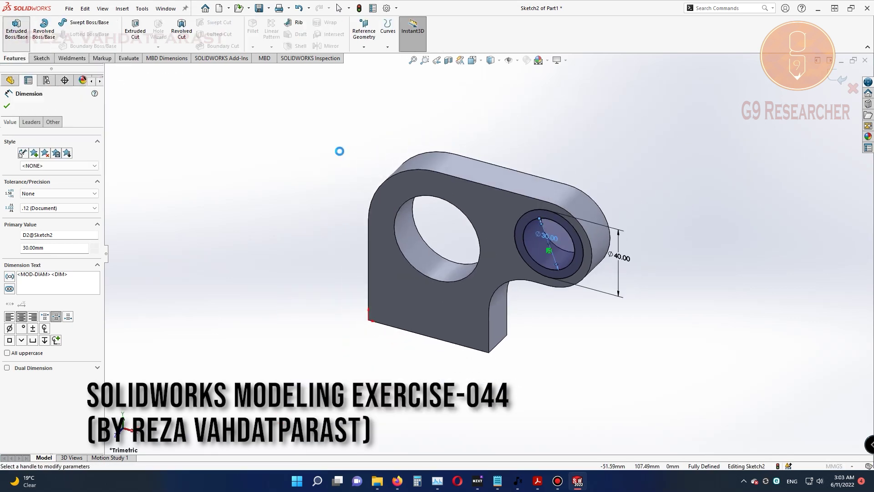
type("25")
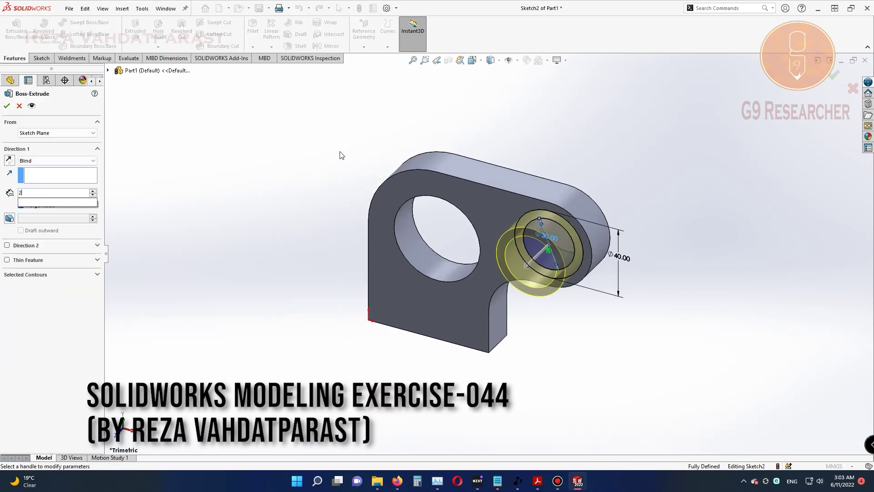
key("Return")
left_click(7, 105)
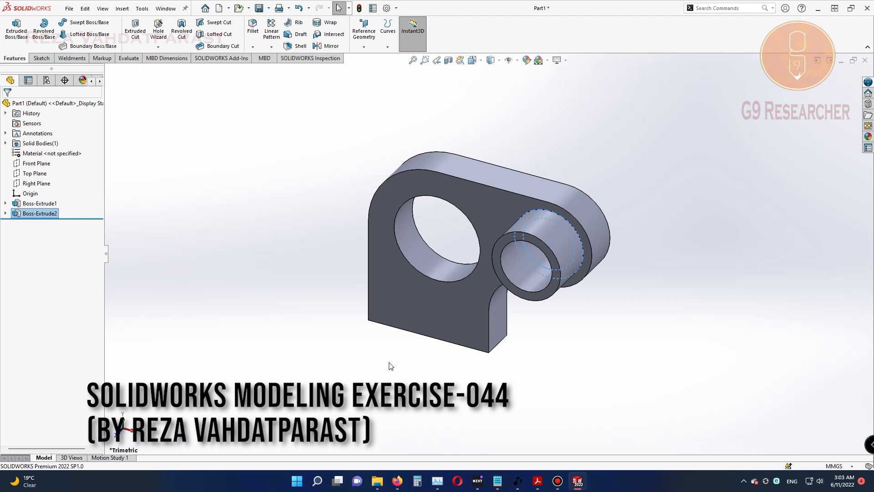
- Sketch a corner rectangle on the plate's lower front face
left_click(476, 332)
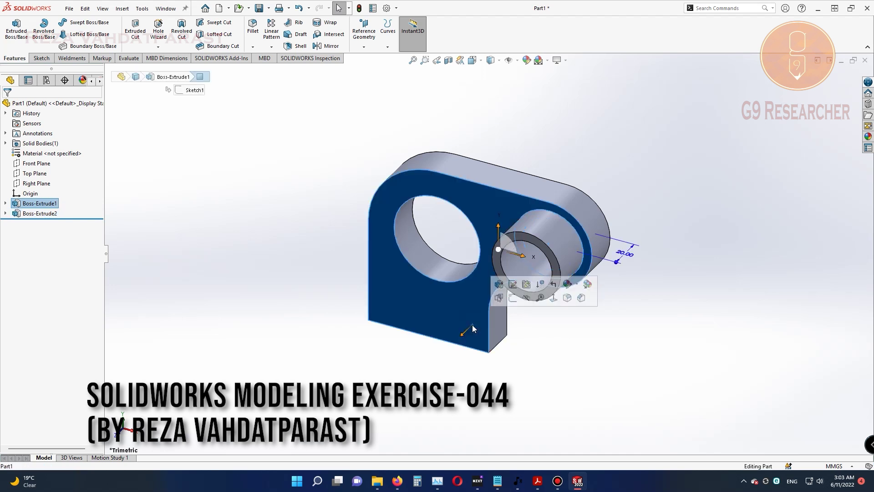
left_click(513, 298)
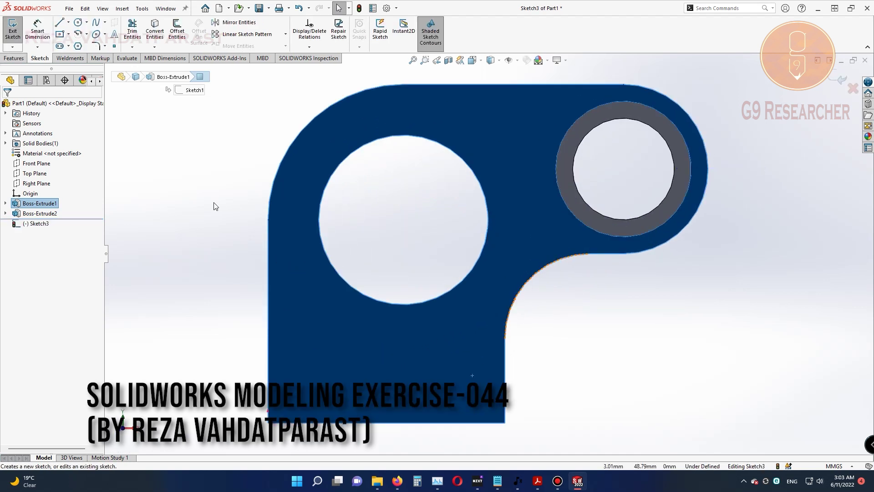
left_click(69, 34)
left_click(98, 45)
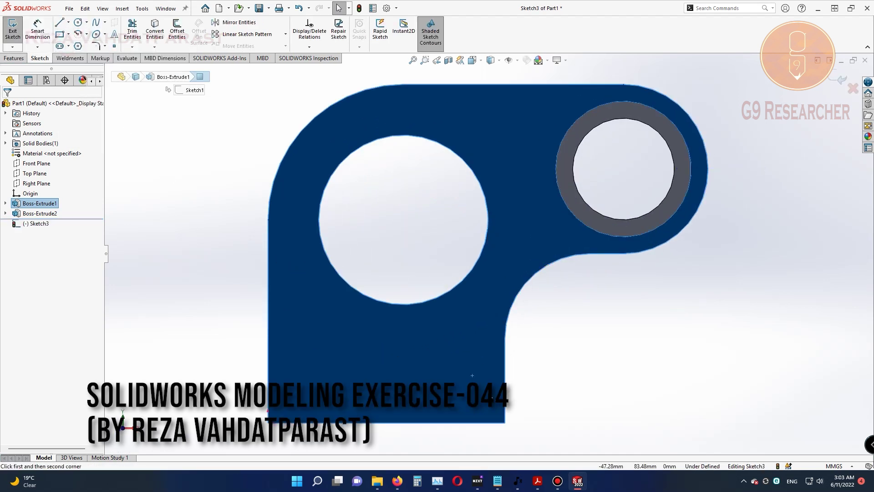
left_click(505, 387)
left_click(269, 342)
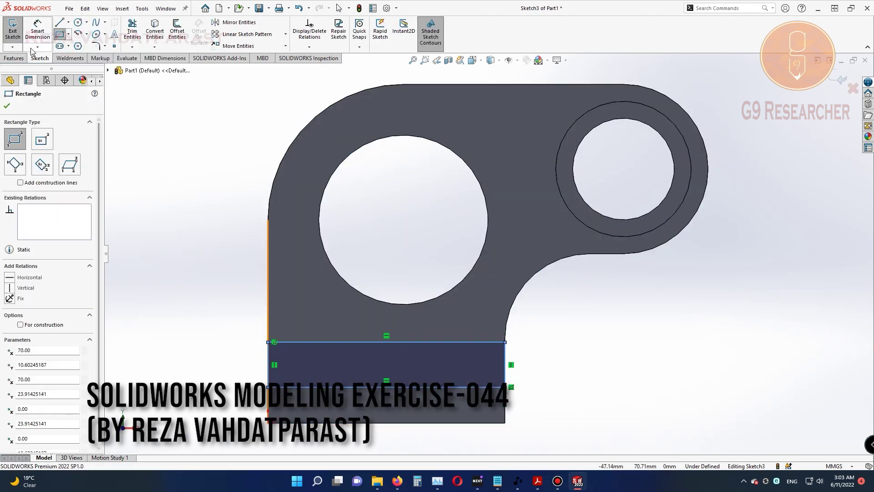
key("Escape")
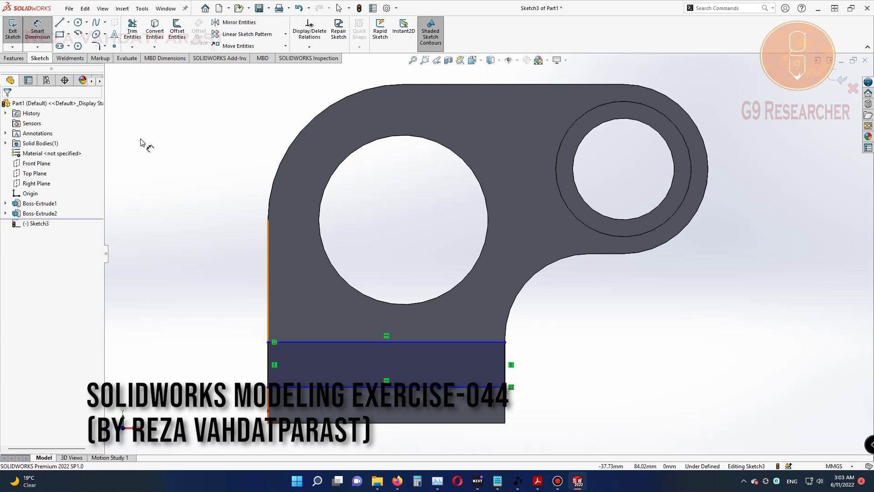
- Dimension the rectangle 10 mm high and 10 mm above the bottom edge
left_click(268, 354)
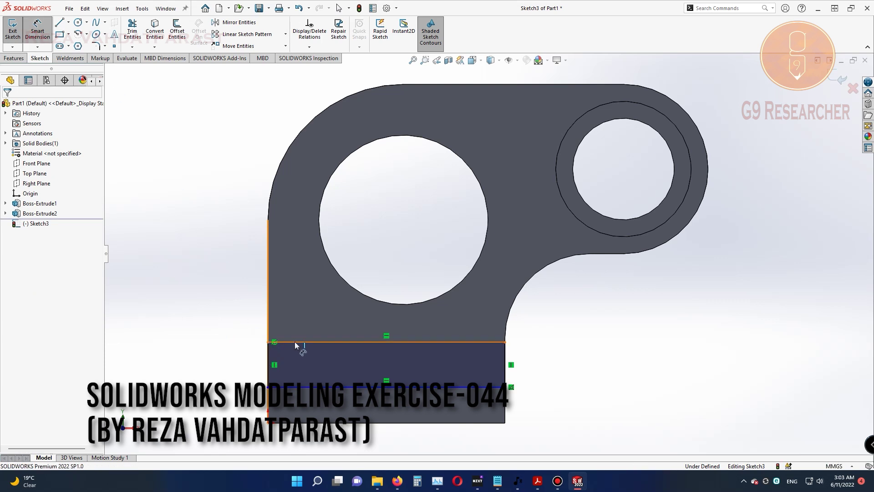
left_click(246, 367)
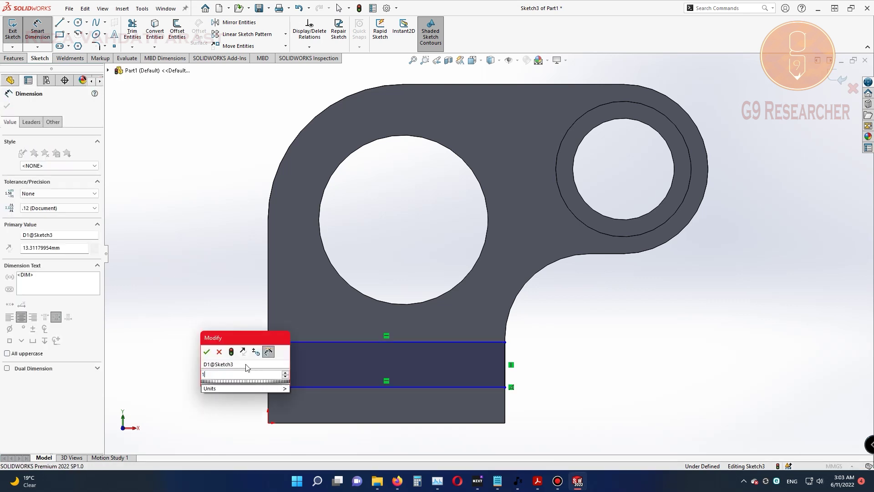
type("10")
key("Return")
left_click(345, 387)
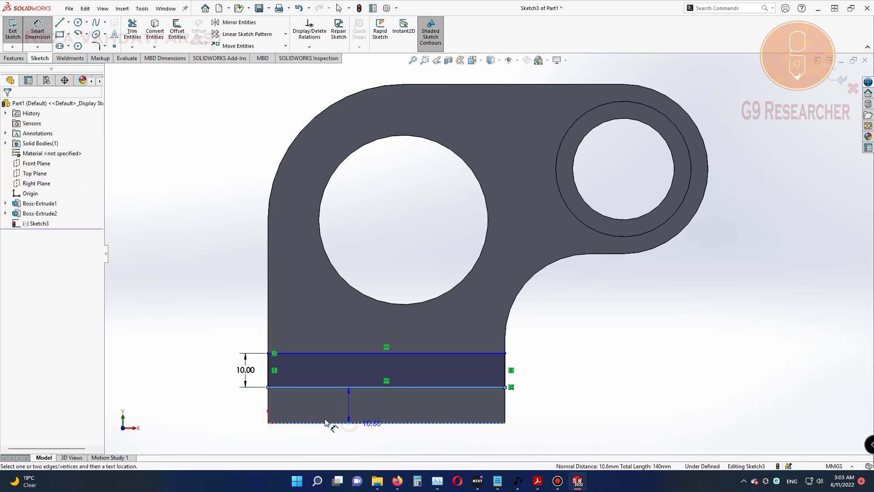
left_click(248, 410)
type("10.00mm")
key("Return")
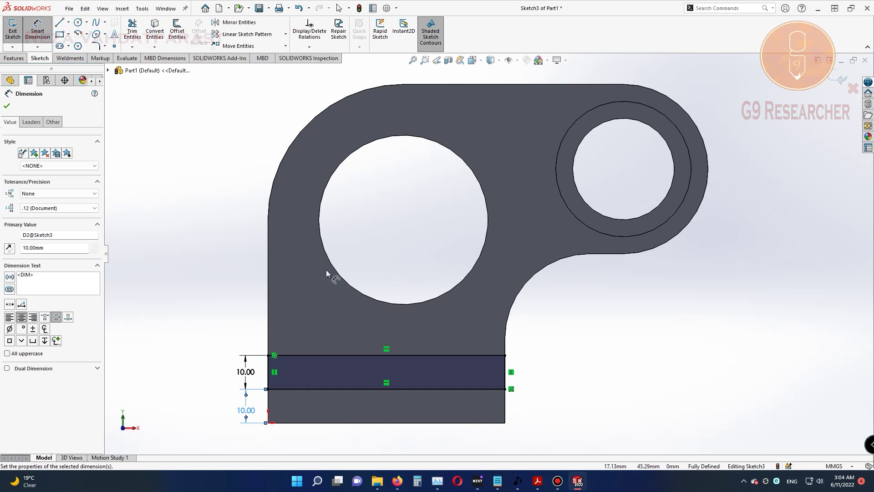
- Extrude the rectangle 50 mm into the foot as Boss-Extrude3
left_click(13, 58)
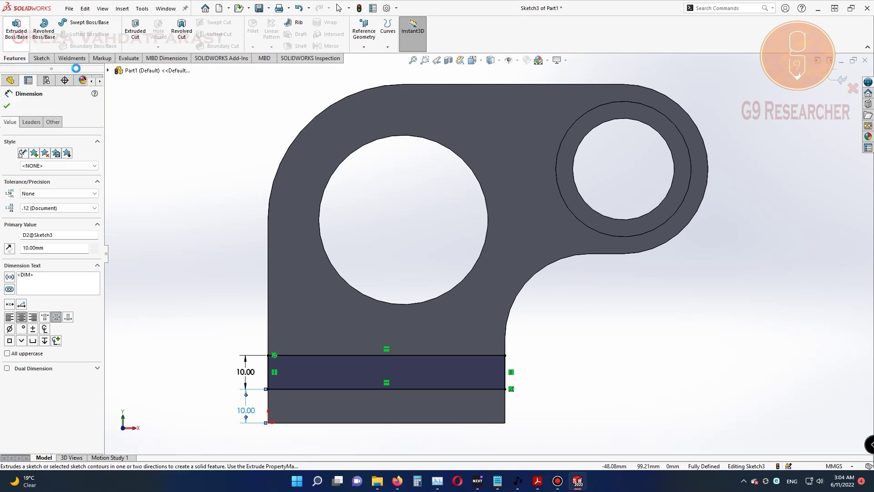
left_click(16, 29)
type("50")
key("Return")
left_click(9, 108)
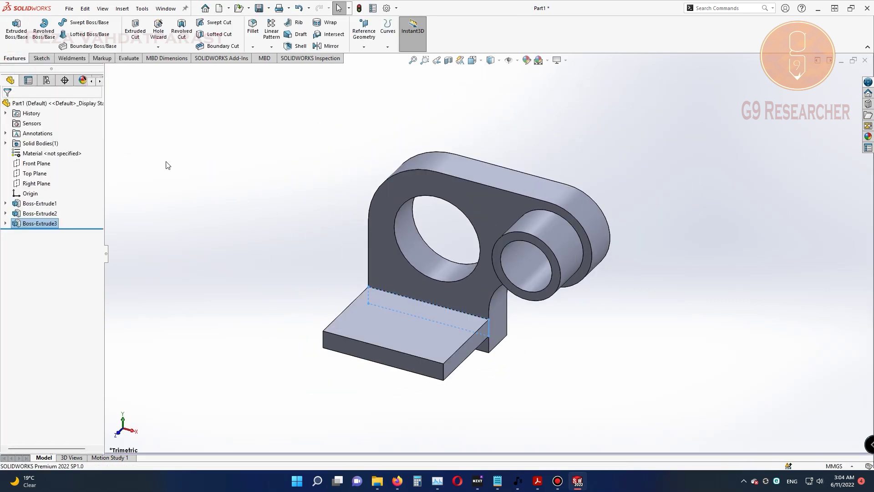
- Start a sketch on the foot's top face and draw a straight slot
left_click(419, 323)
left_click(431, 296)
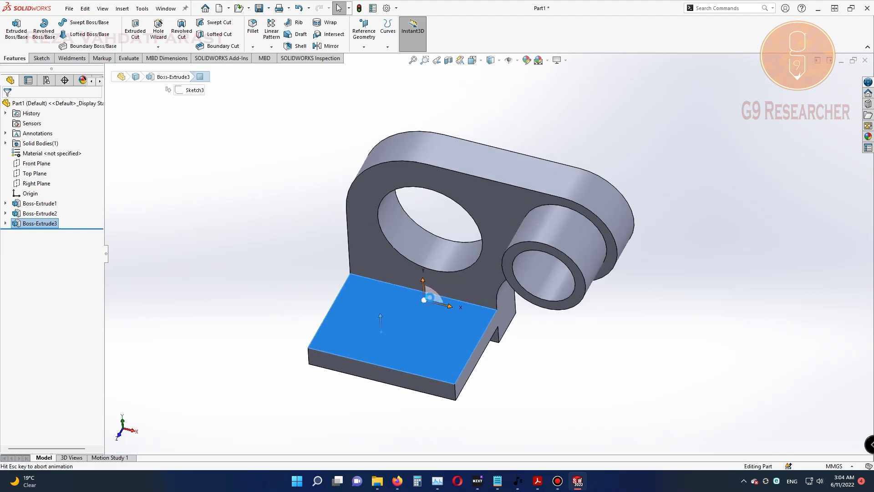
left_click(65, 46)
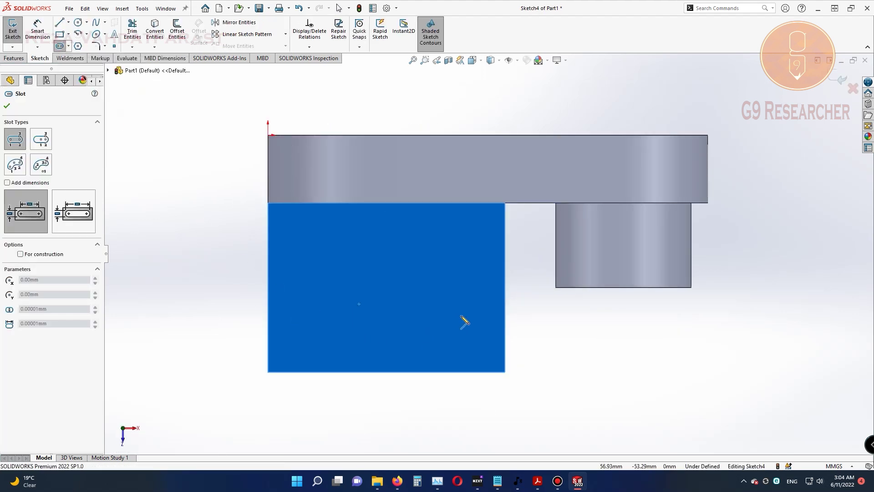
left_click(462, 316)
left_click(324, 316)
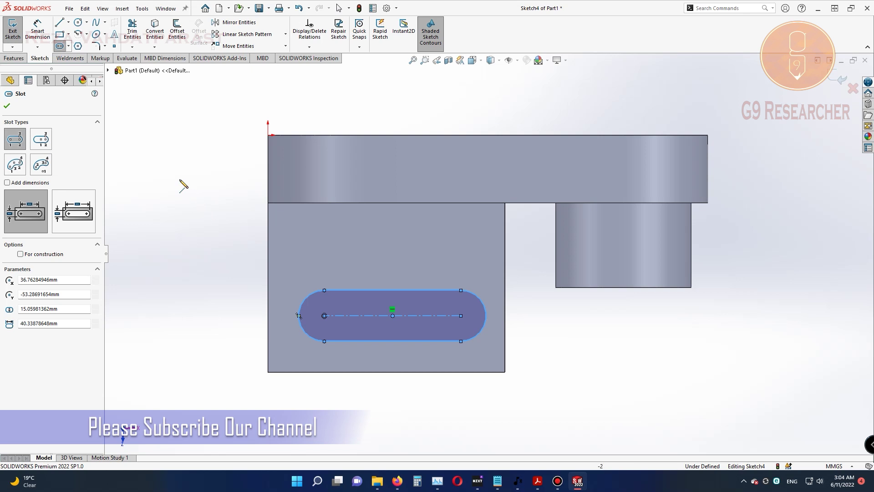
- Dimension the slot with a 7.5 mm end radius and 30 mm length
left_click(37, 32)
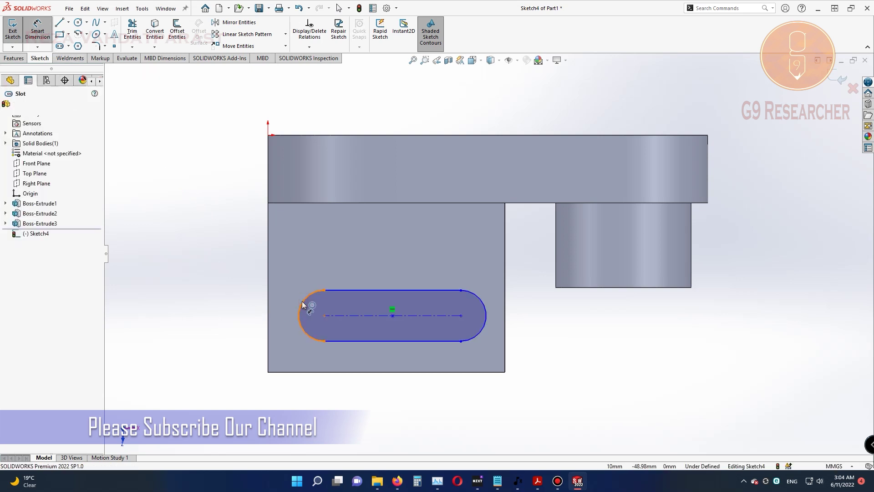
left_click(303, 302)
left_click(229, 297)
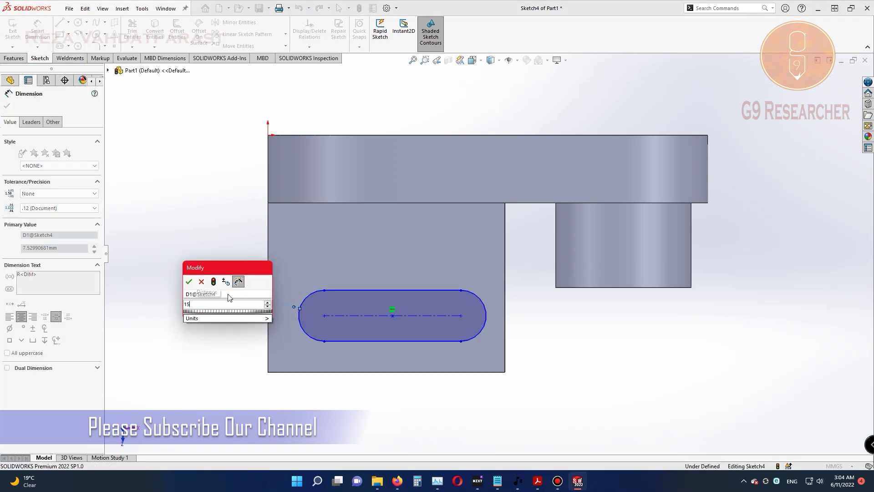
type("7.5")
key("Return")
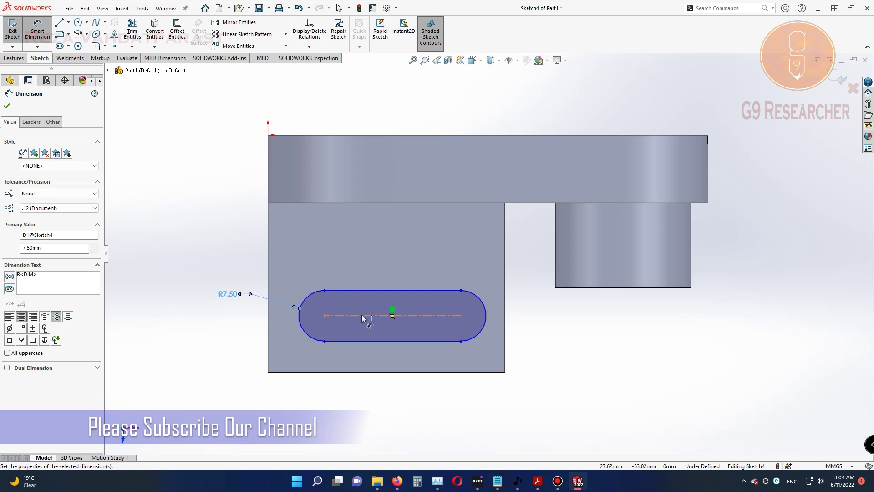
left_click(374, 316)
left_click(374, 256)
type("30")
key("Return")
- Locate the slot 20 mm from the foot's left edge and 20 mm from its bottom edge
left_click(324, 315)
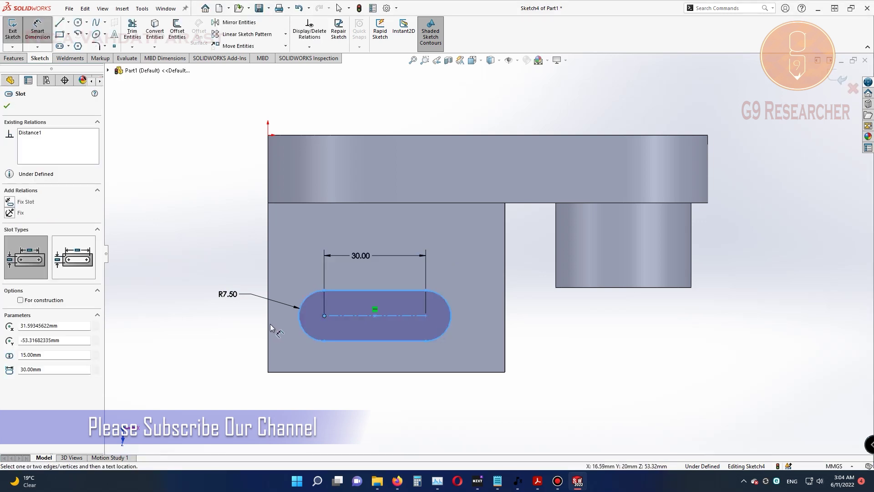
left_click(268, 282)
left_click(286, 259)
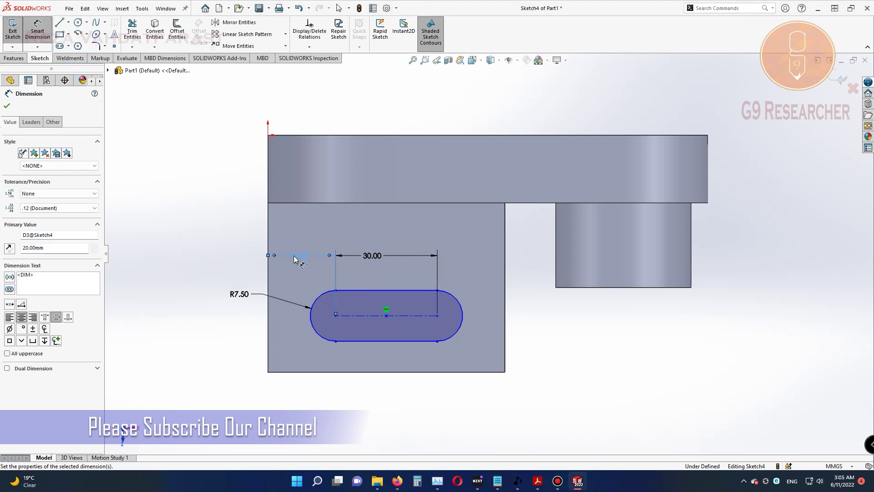
left_click(376, 317)
left_click(357, 371)
left_click(531, 347)
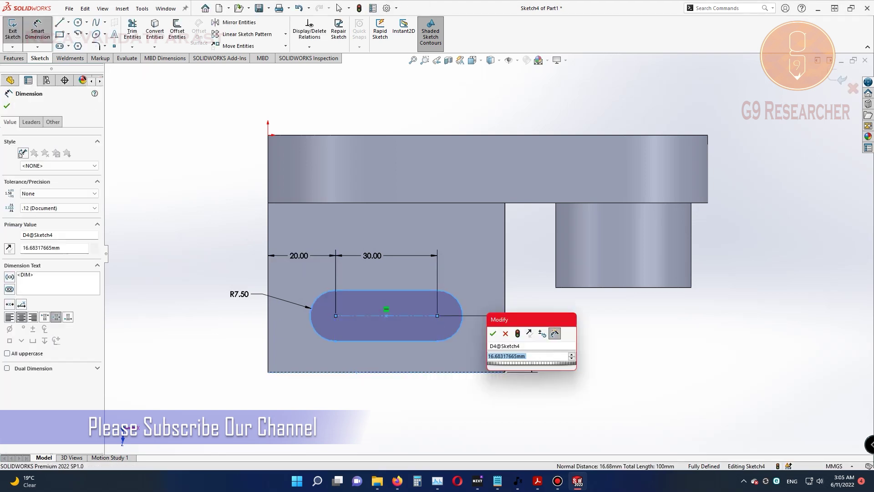
type("20")
key("Return")
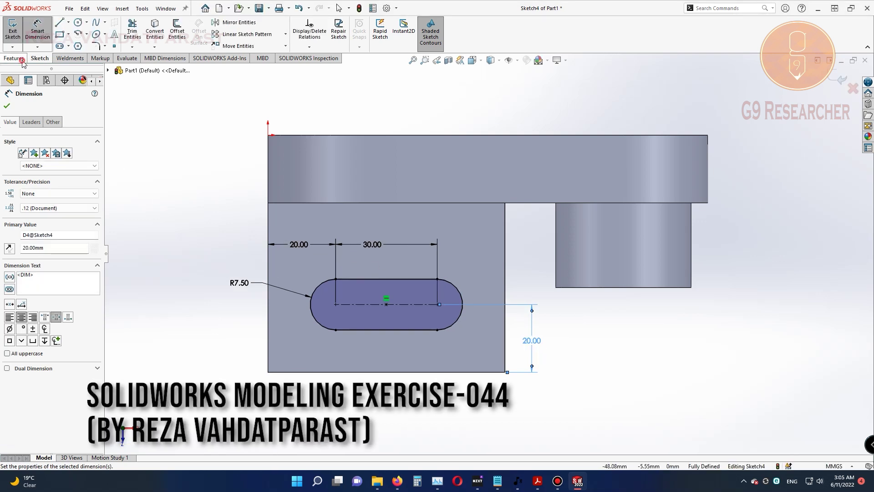
- Extrude-cut the slot Through All the foot
left_click(13, 59)
left_click(135, 31)
left_click(40, 163)
left_click(7, 105)
mouse_move(255, 286)
middle_mouse_down()
mouse_move(166, 246)
mouse_move(220, 324)
mouse_move(210, 354)
middle_mouse_up()
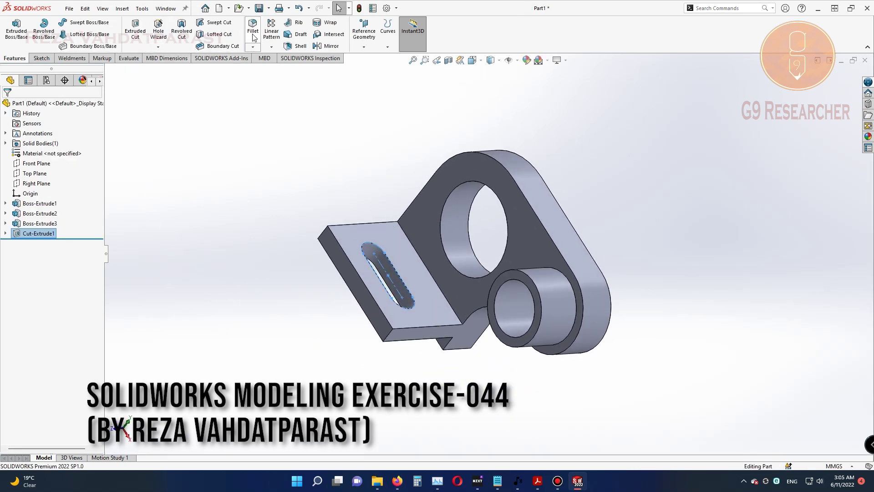
- Fillet the foot's two outer corner edges with a 20 mm radius
left_click(260, 22)
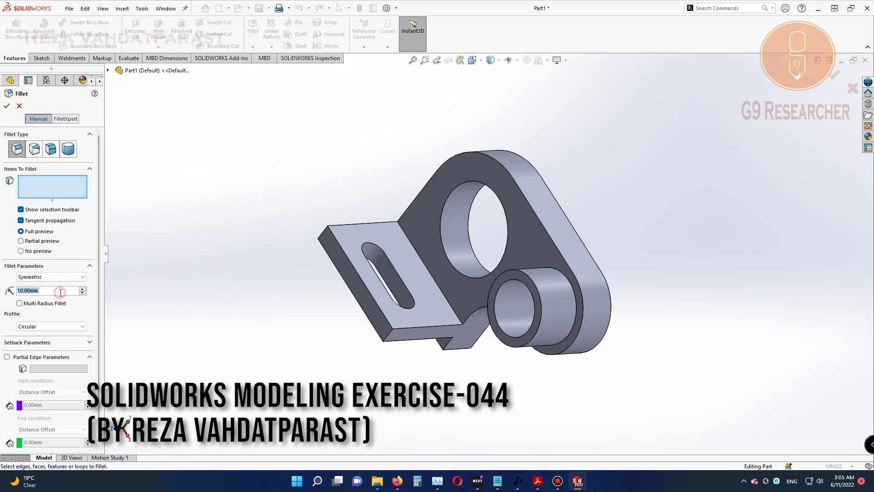
type("20")
left_click(387, 337)
left_click(323, 231)
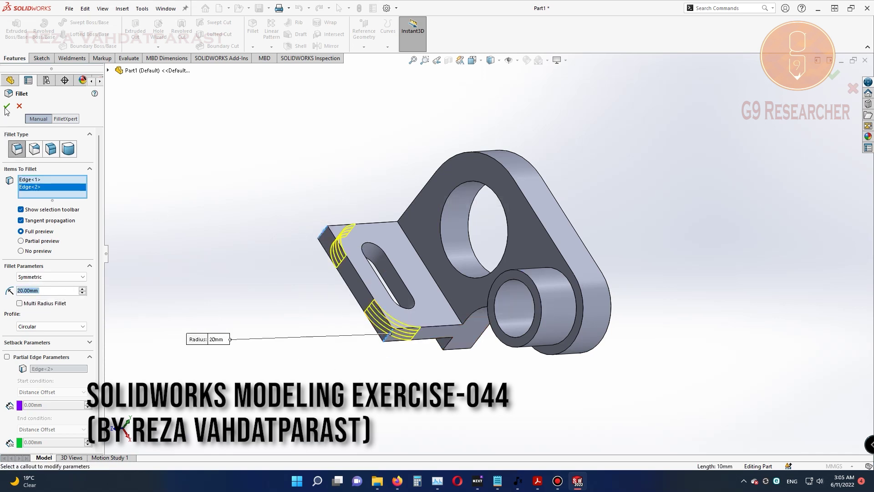
left_click(7, 108)
mouse_move(234, 160)
middle_mouse_down()
mouse_move(396, 156)
mouse_move(297, 225)
mouse_move(263, 224)
mouse_move(271, 326)
mouse_move(250, 297)
mouse_move(238, 300)
mouse_move(258, 351)
mouse_move(723, 80)
mouse_move(575, 84)
mouse_move(619, 247)
mouse_move(654, 298)
mouse_move(554, 306)
mouse_move(473, 291)
mouse_move(565, 215)
middle_mouse_up()
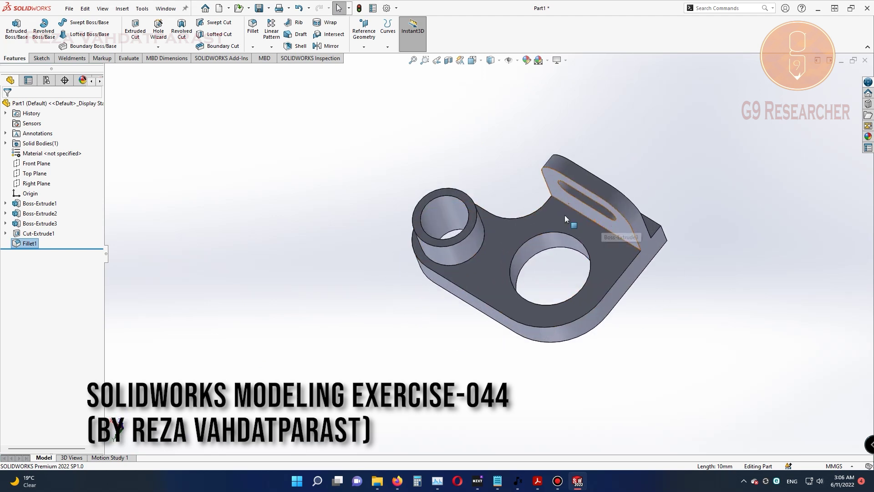
- Snap the Exercise-44 drawing left, SOLIDWORKS right, and orbit the bracket to compare
key("alt+Tab")
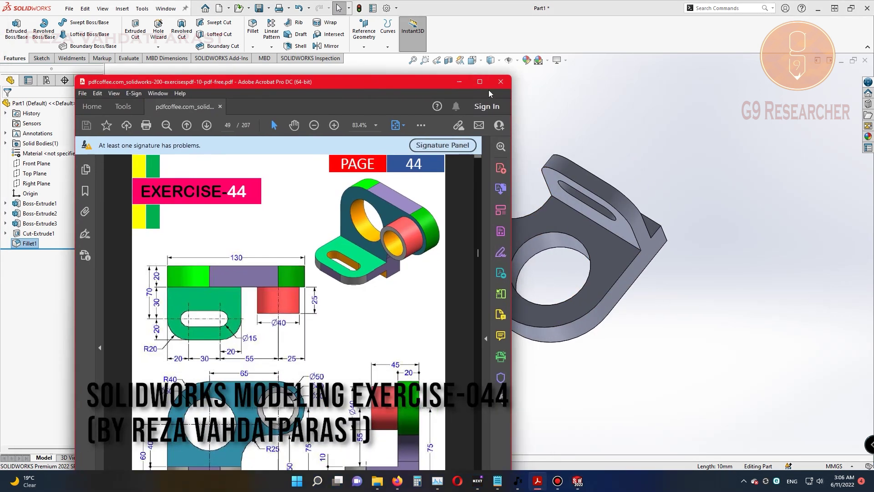
key("super+Left")
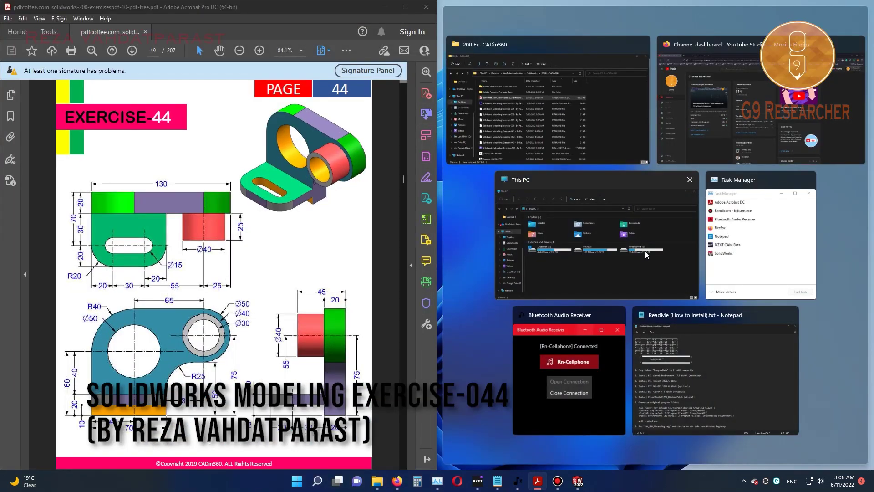
left_click(264, 8)
left_click_drag(459, 7, 531, 24)
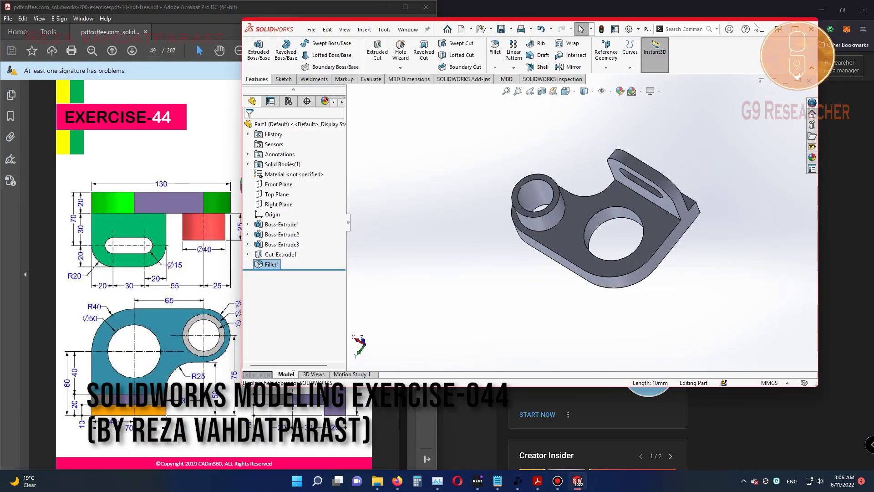
key("alt+Tab")
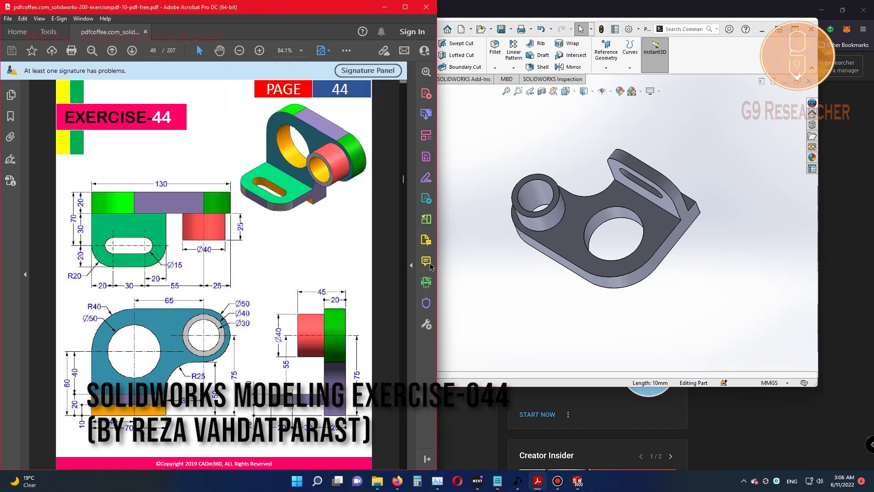
left_click(686, 246)
mouse_move(686, 247)
middle_mouse_down()
mouse_move(443, 230)
mouse_move(535, 263)
middle_mouse_up()
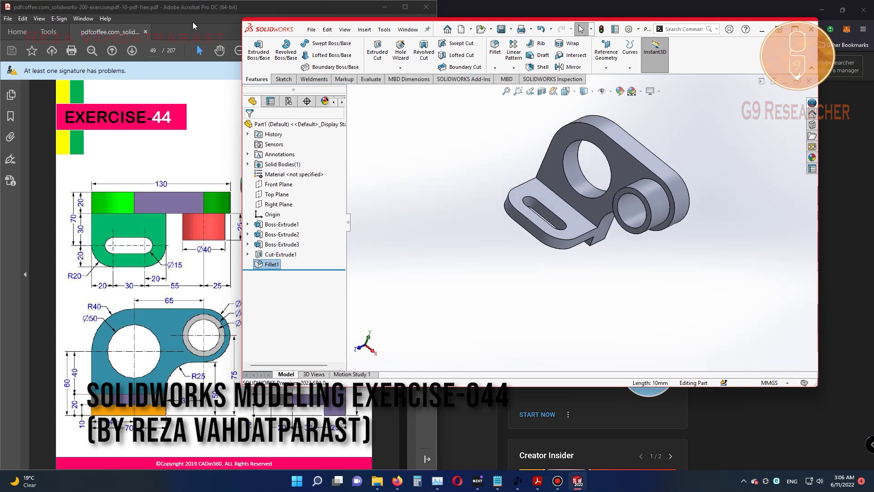